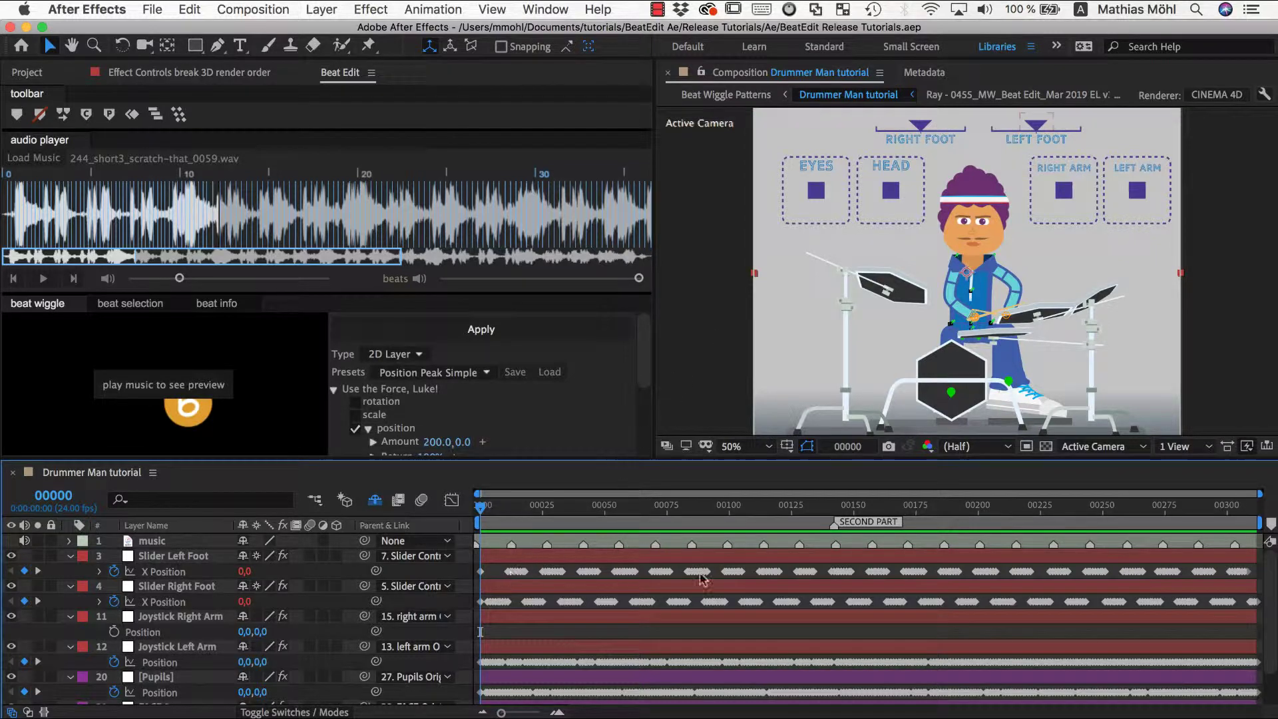
Select the Position property of Joystick Right Arm and play the composition preview to examine the current drummer animation.
{"action": "left_click", "coordinate": [160, 630]}
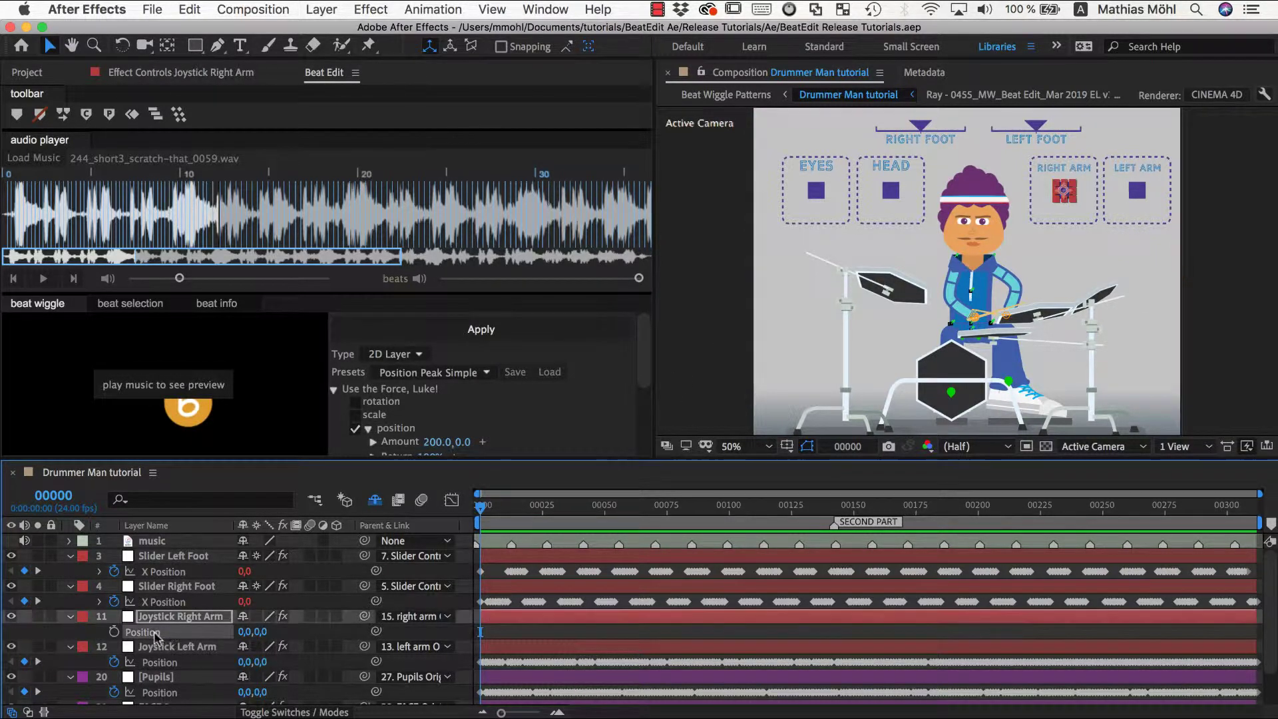
{"action": "key", "text": "space"}
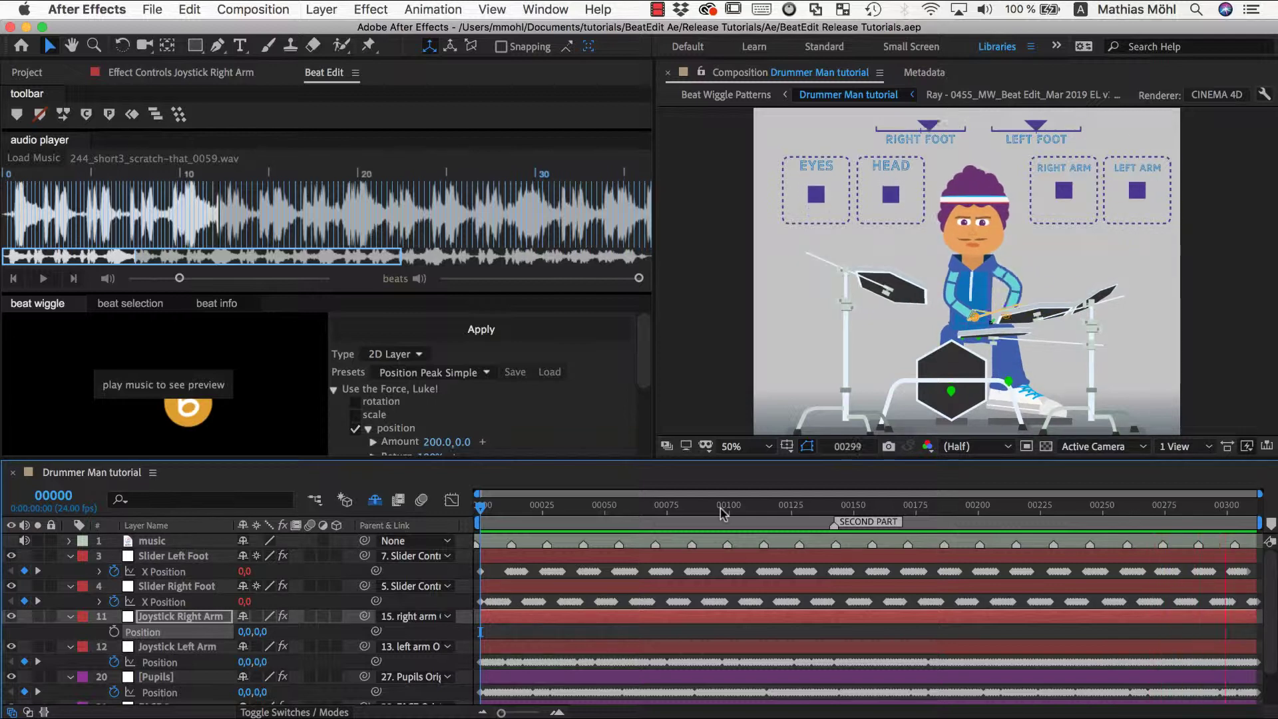
{"action": "key", "text": "space"}
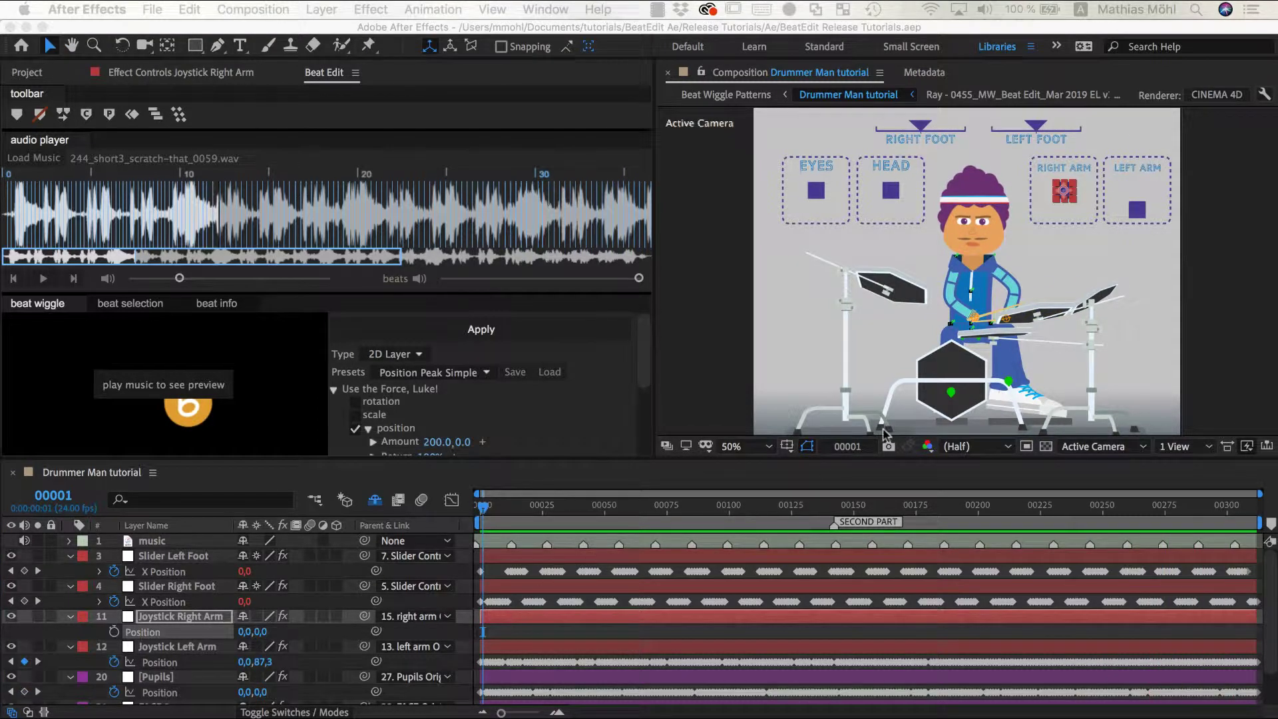
Try out the right arm's range of motion by moving its joystick sideways, up and back towards the centre.
{"action": "left_click", "coordinate": [1062, 193]}
{"action": "left_click_drag", "start_coordinate": [1062, 193], "coordinate": [1028, 194]}
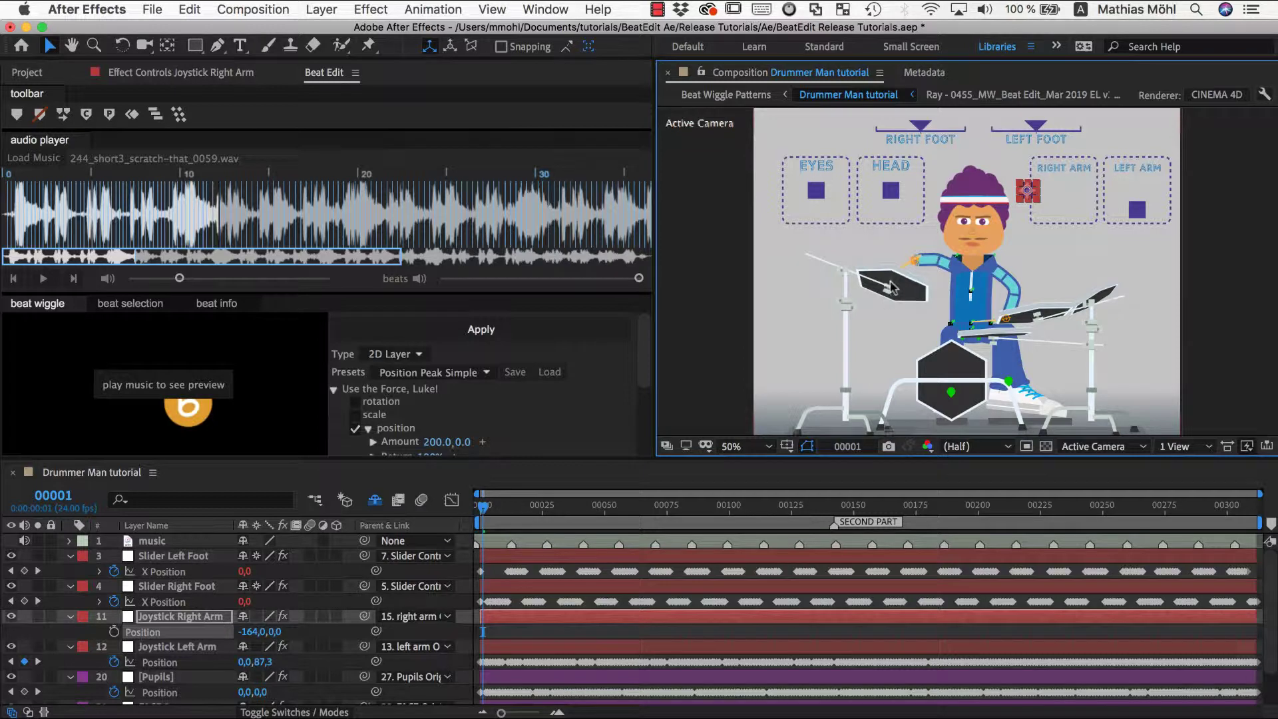
{"action": "left_click_drag", "start_coordinate": [1024, 195], "coordinate": [1108, 189]}
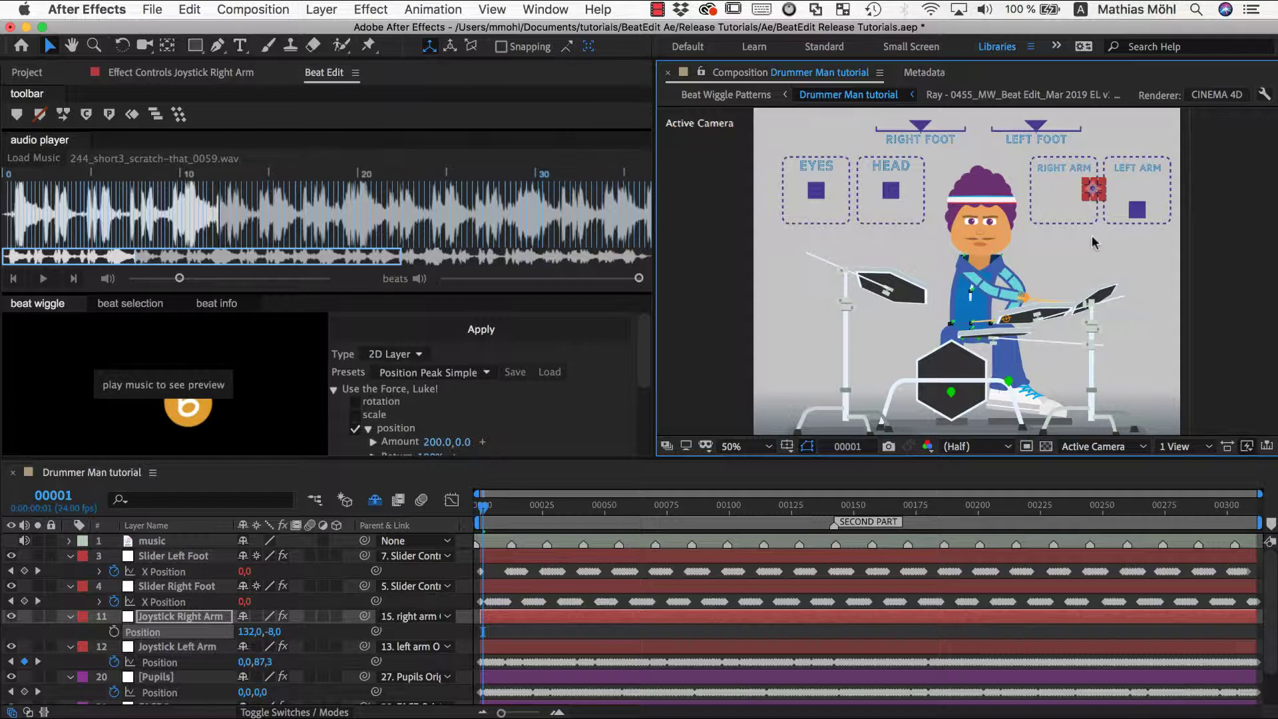
{"action": "left_click_drag", "start_coordinate": [1092, 208], "coordinate": [1065, 163]}
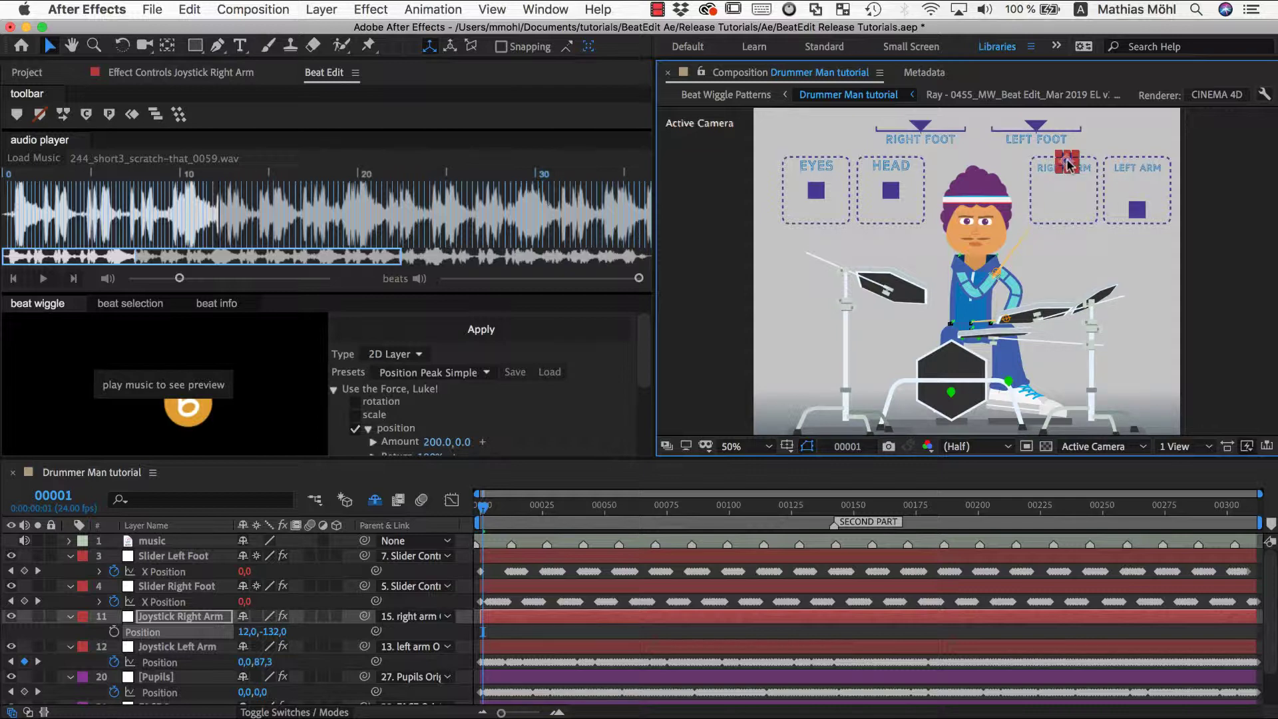
{"action": "left_click_drag", "start_coordinate": [1063, 175], "coordinate": [1072, 197]}
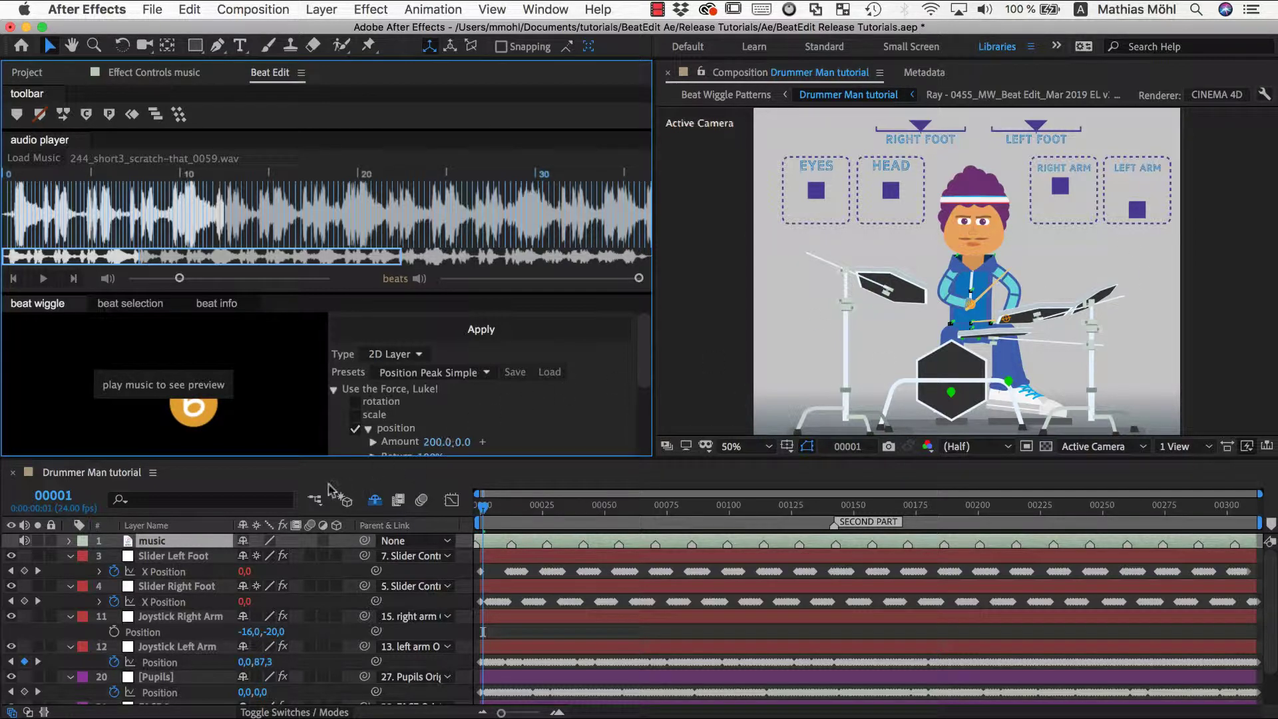
Choose the Position Peak Simple beat wiggle preset and reset Joystick Right Arm's Position to 0, 0.
{"action": "left_click", "coordinate": [429, 372]}
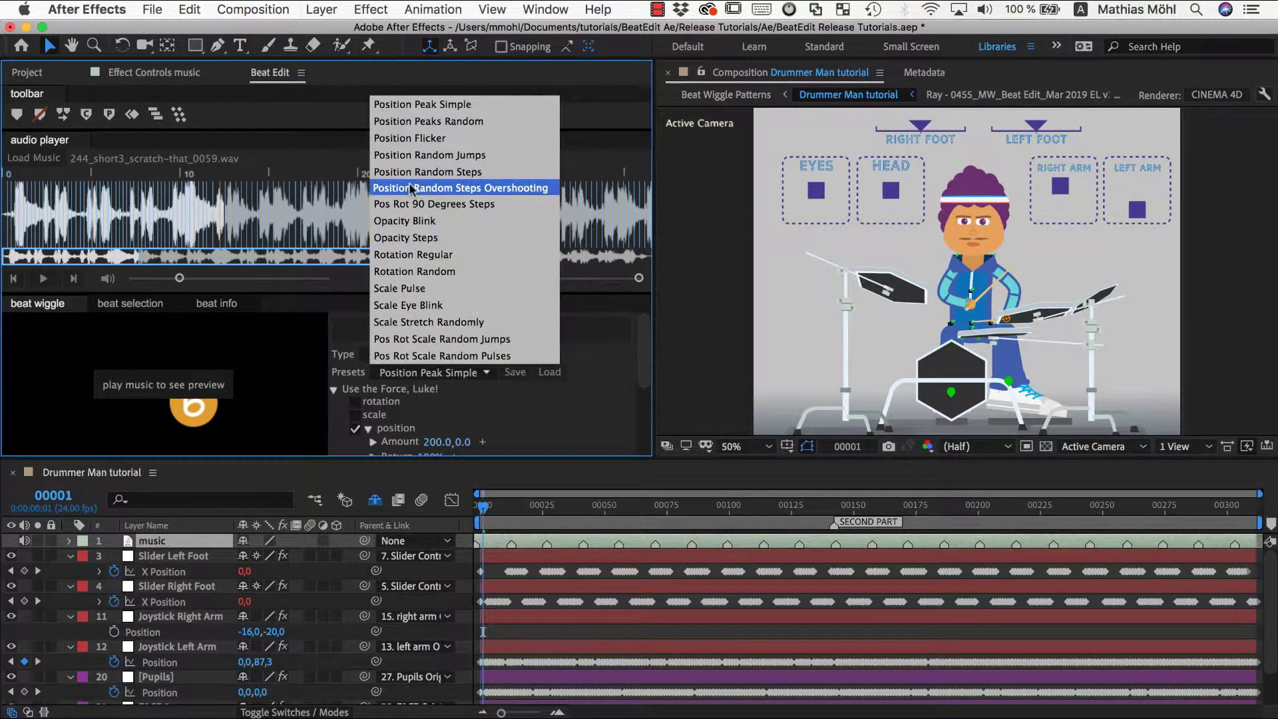
{"action": "left_click", "coordinate": [416, 103]}
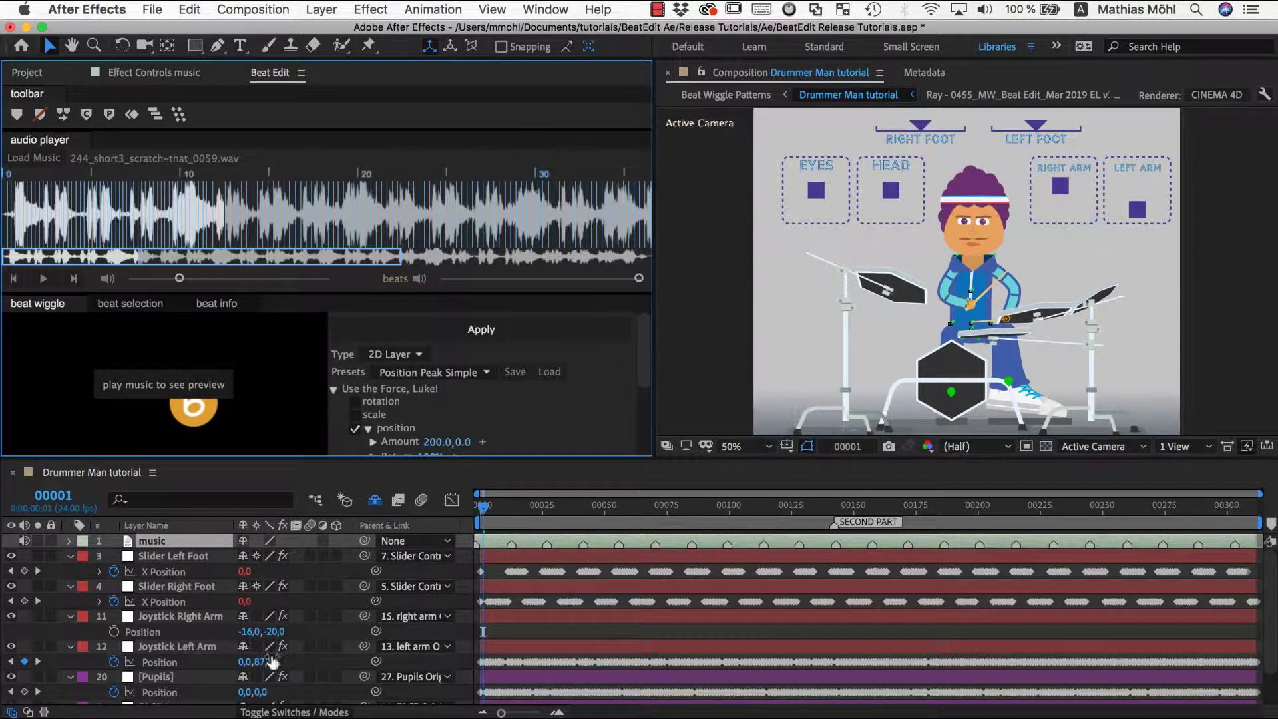
{"action": "left_click", "coordinate": [248, 631]}
{"action": "type", "text": "0"}
{"action": "key", "text": "Return"}
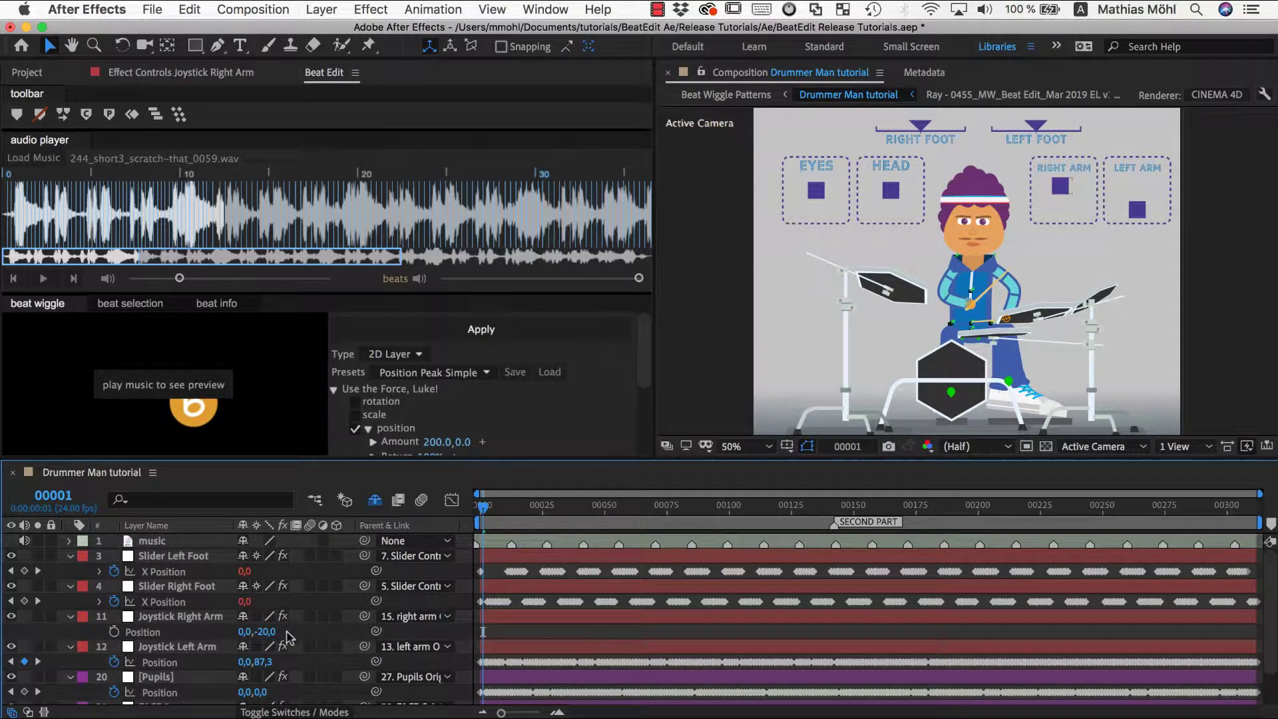
{"action": "left_click", "coordinate": [266, 631]}
{"action": "type", "text": "0"}
{"action": "key", "text": "Return"}
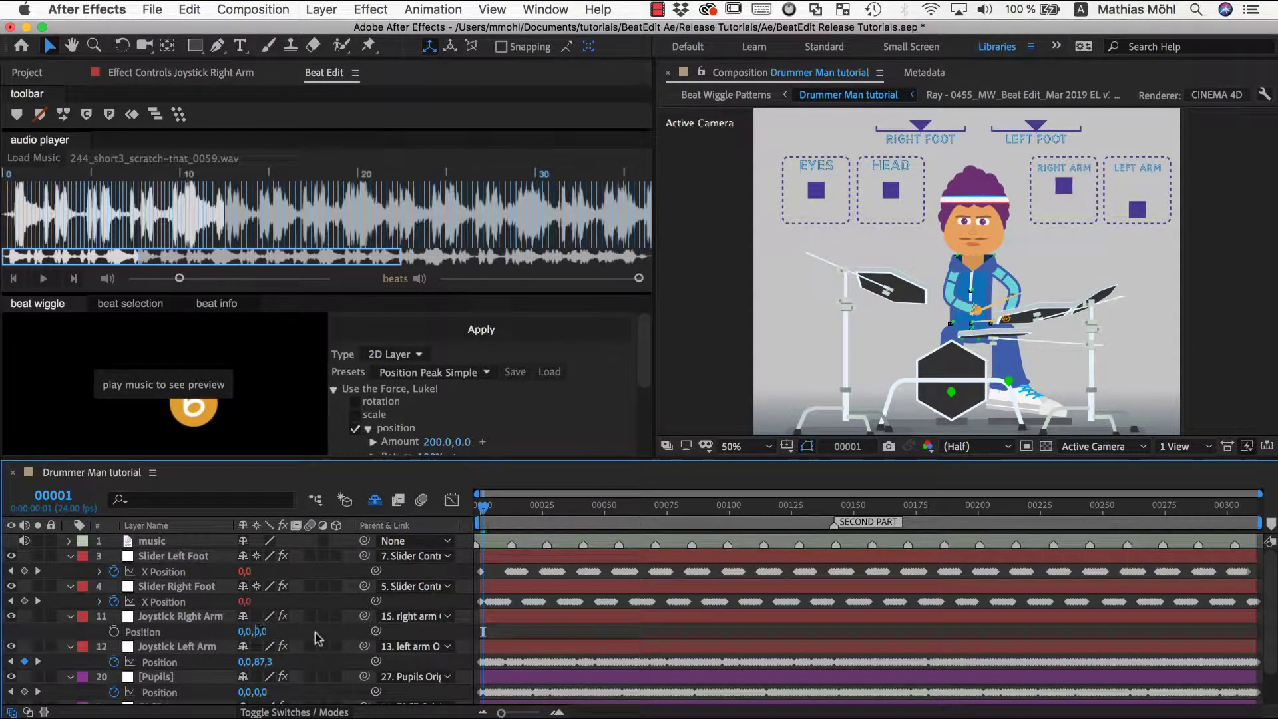
With Joystick Right Arm's Position selected, set the wiggle's position Amount to 0, 150 and preview it with the music.
{"action": "left_click", "coordinate": [176, 634]}
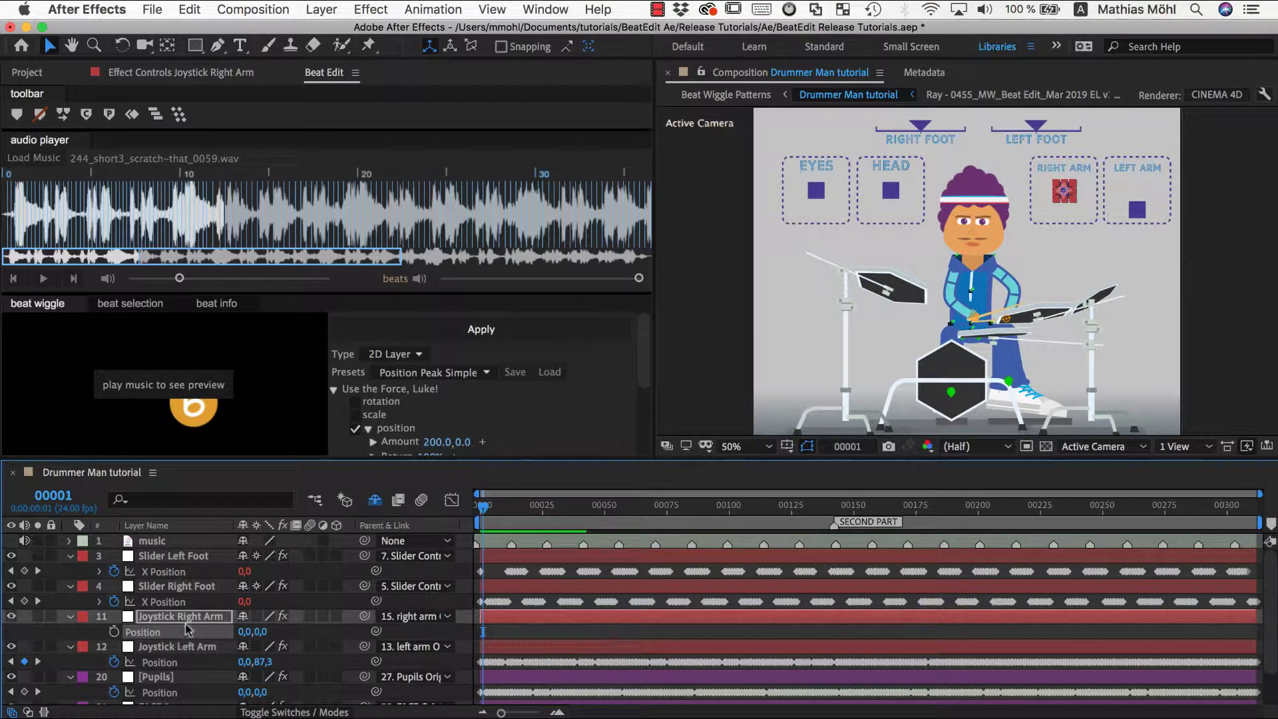
{"action": "left_click", "coordinate": [428, 436]}
{"action": "left_click", "coordinate": [428, 441]}
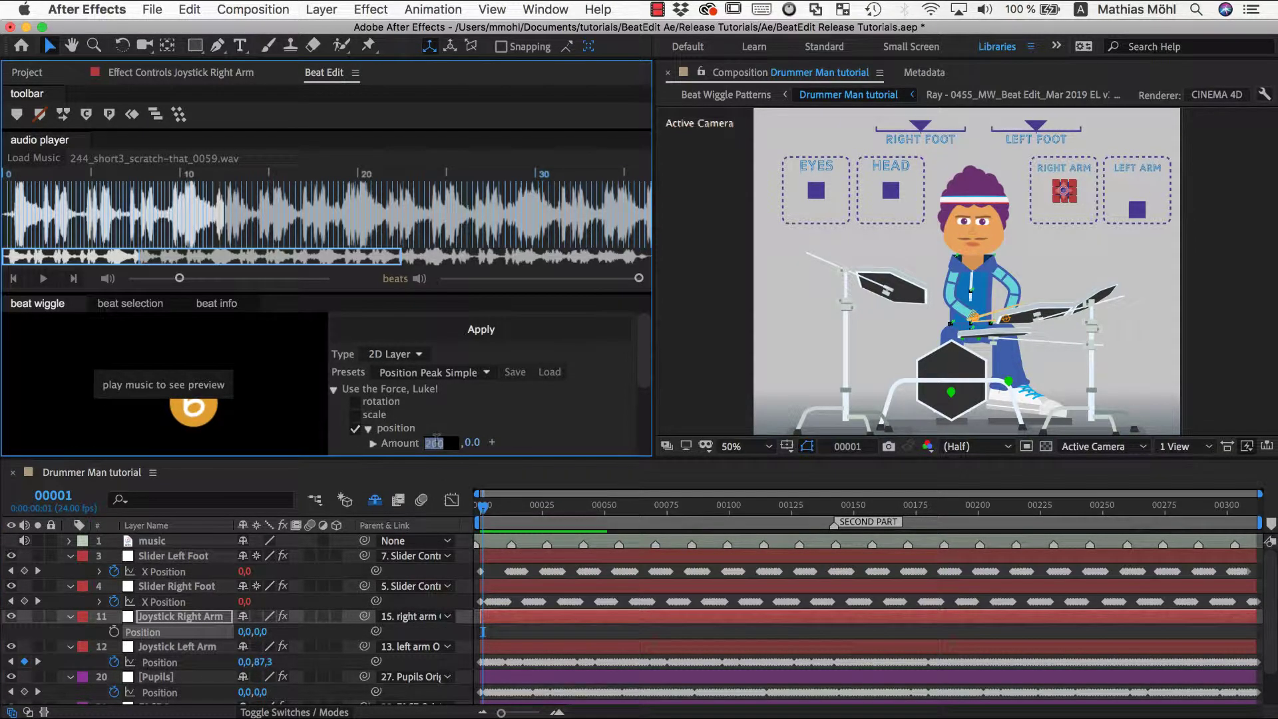
{"action": "type", "text": "0"}
{"action": "key", "text": "Tab"}
{"action": "type", "text": "150"}
{"action": "key", "text": "Return"}
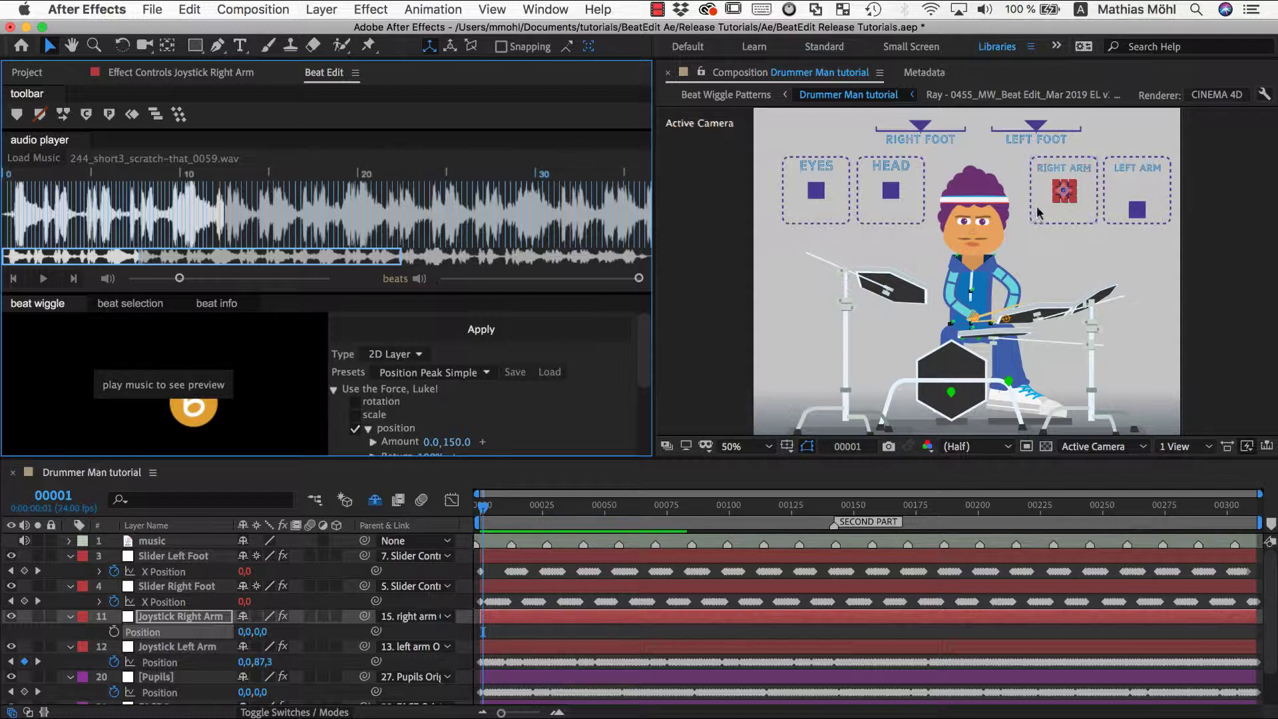
{"action": "left_click", "coordinate": [45, 279]}
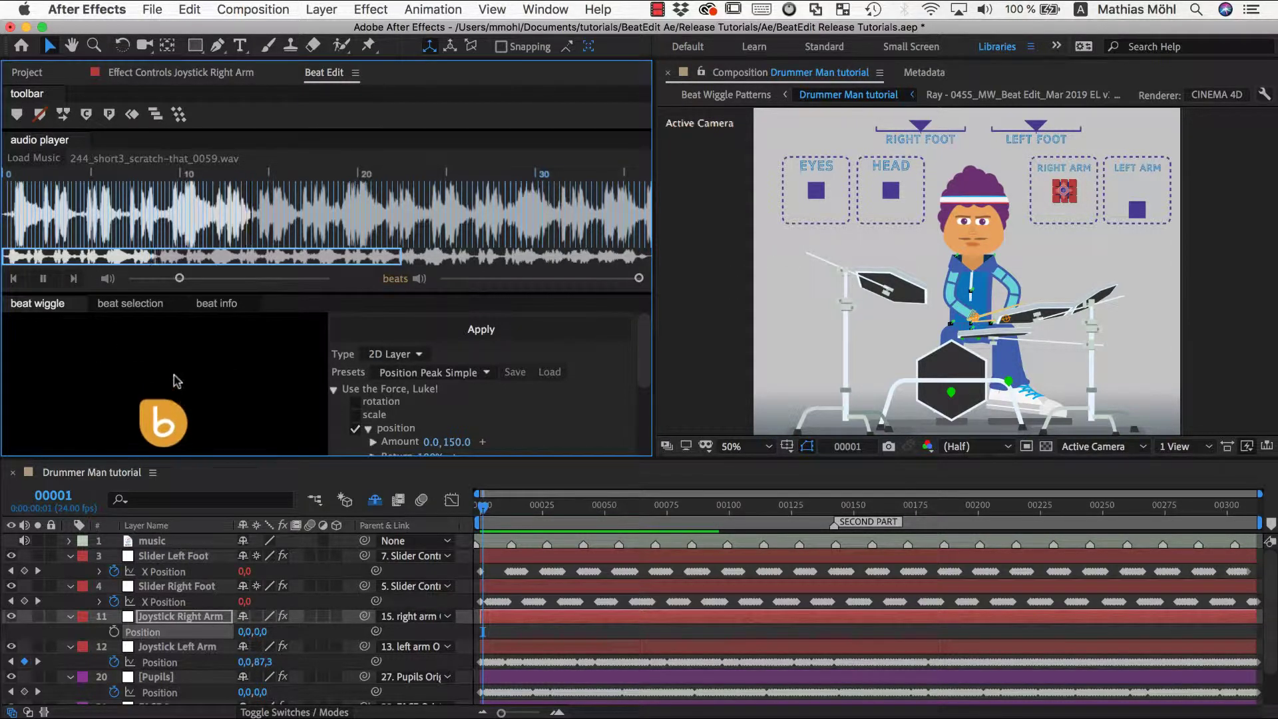
{"action": "left_click", "coordinate": [43, 279]}
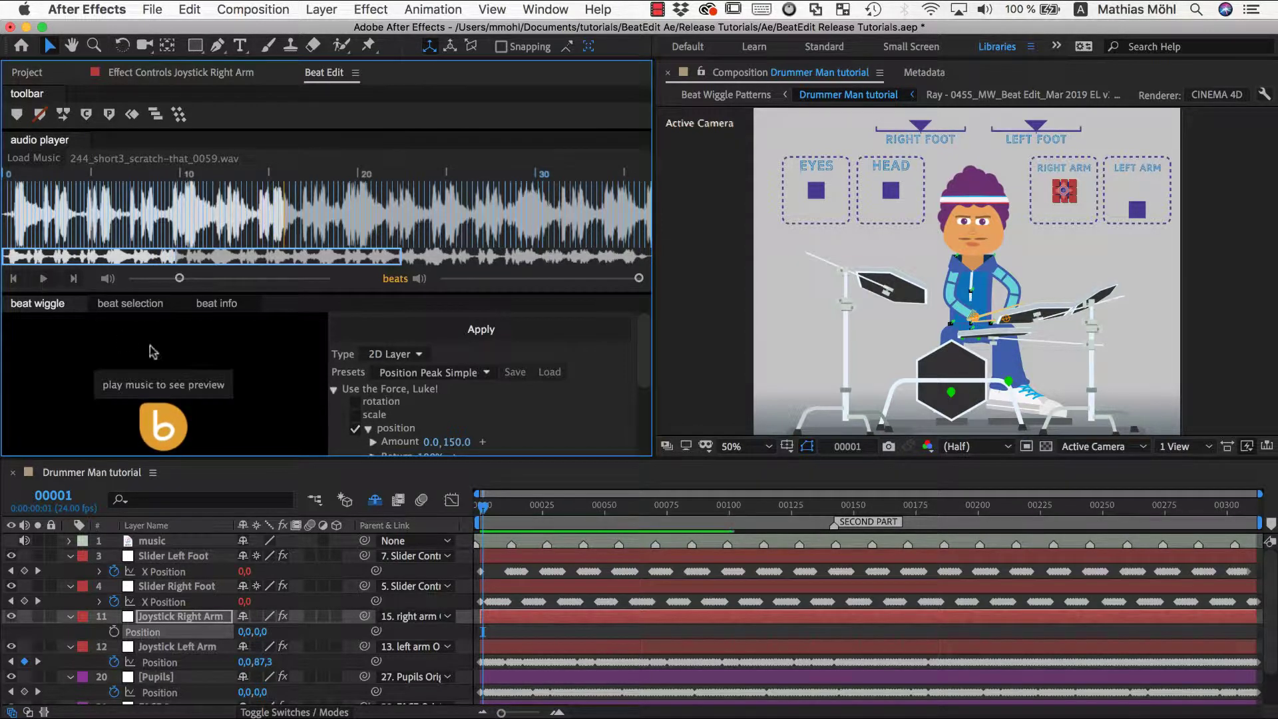
Apply the beat wiggle to Joystick Right Arm's Position and play the composition from the first frame.
{"action": "left_click", "coordinate": [171, 637]}
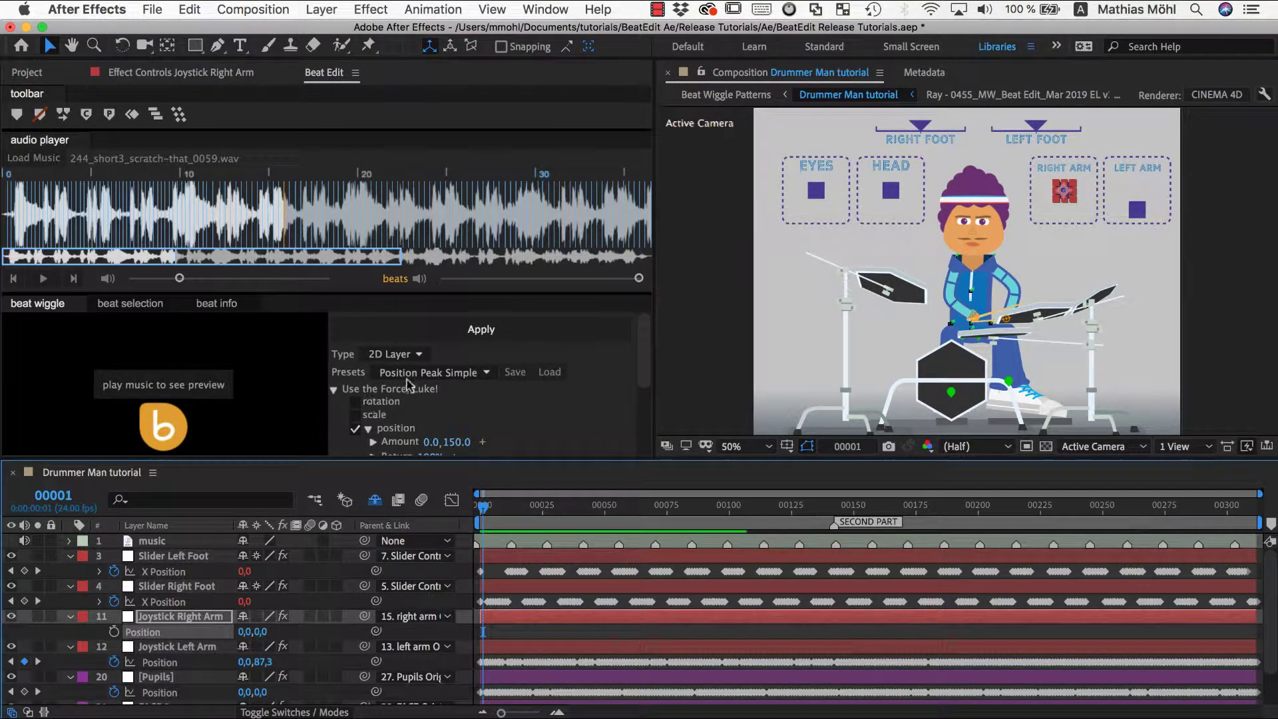
{"action": "left_click", "coordinate": [442, 329]}
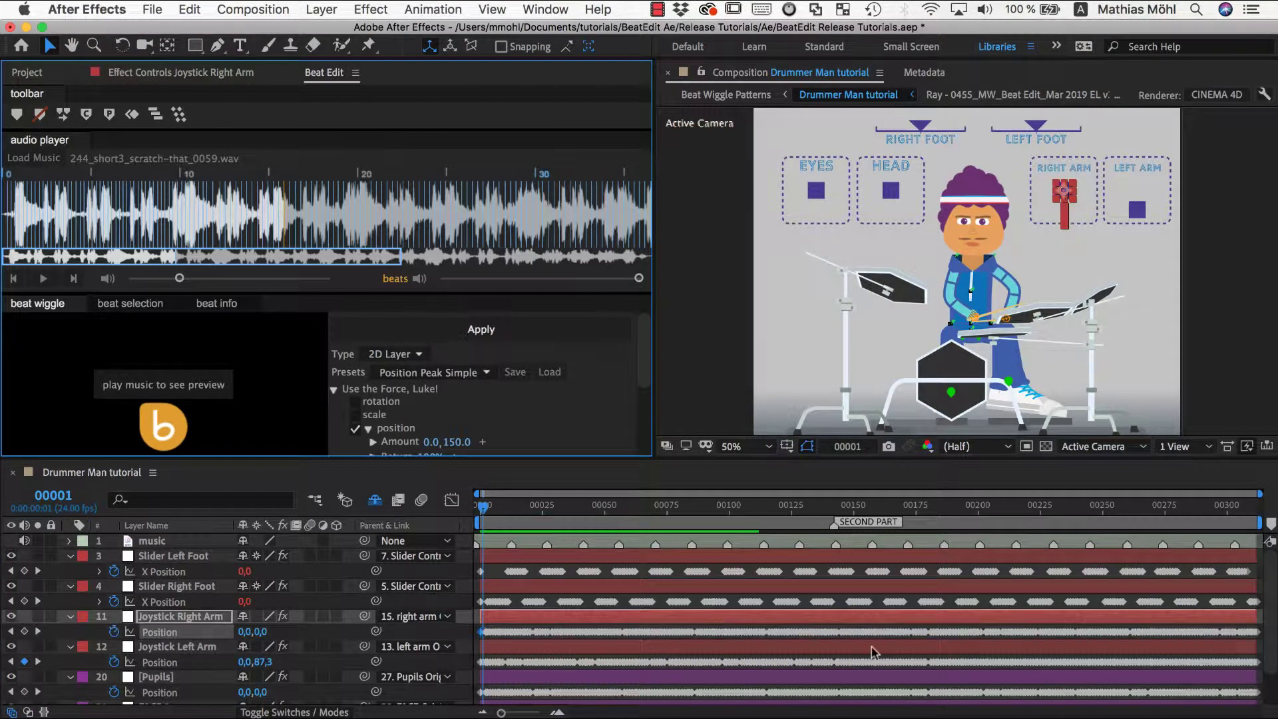
{"action": "left_click", "coordinate": [478, 507]}
{"action": "key", "text": "space"}
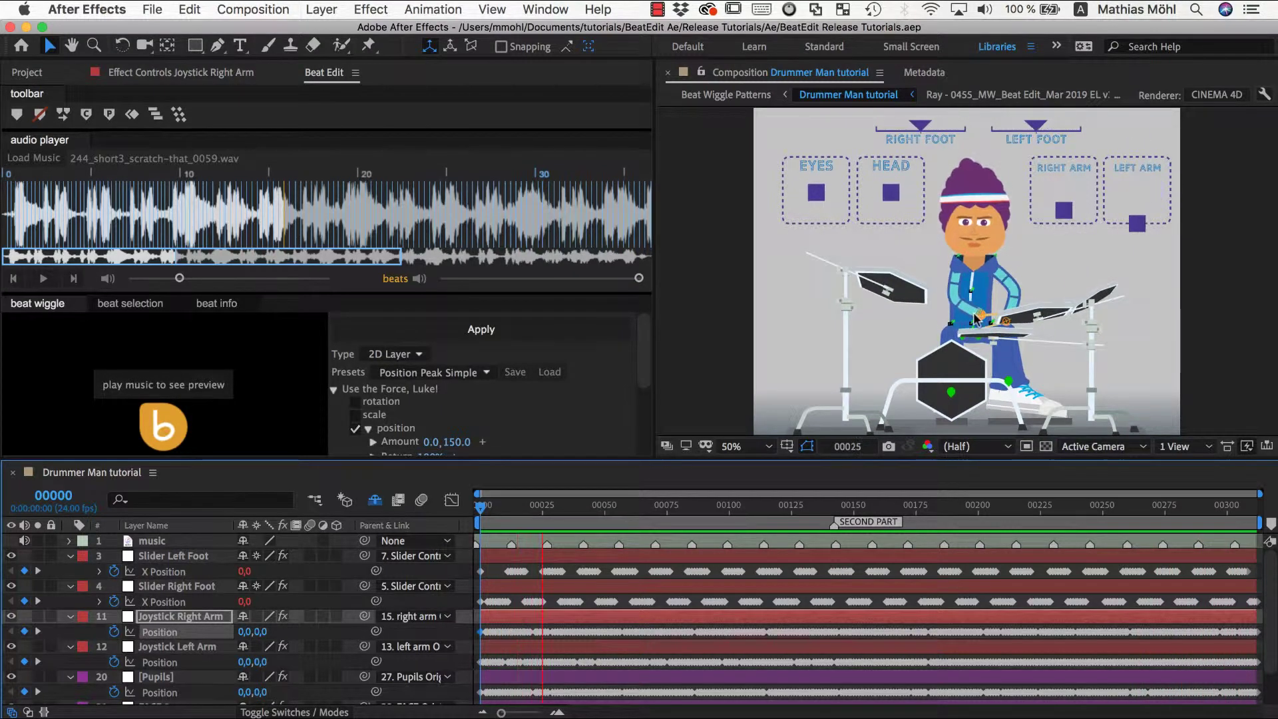
{"action": "key", "text": "space"}
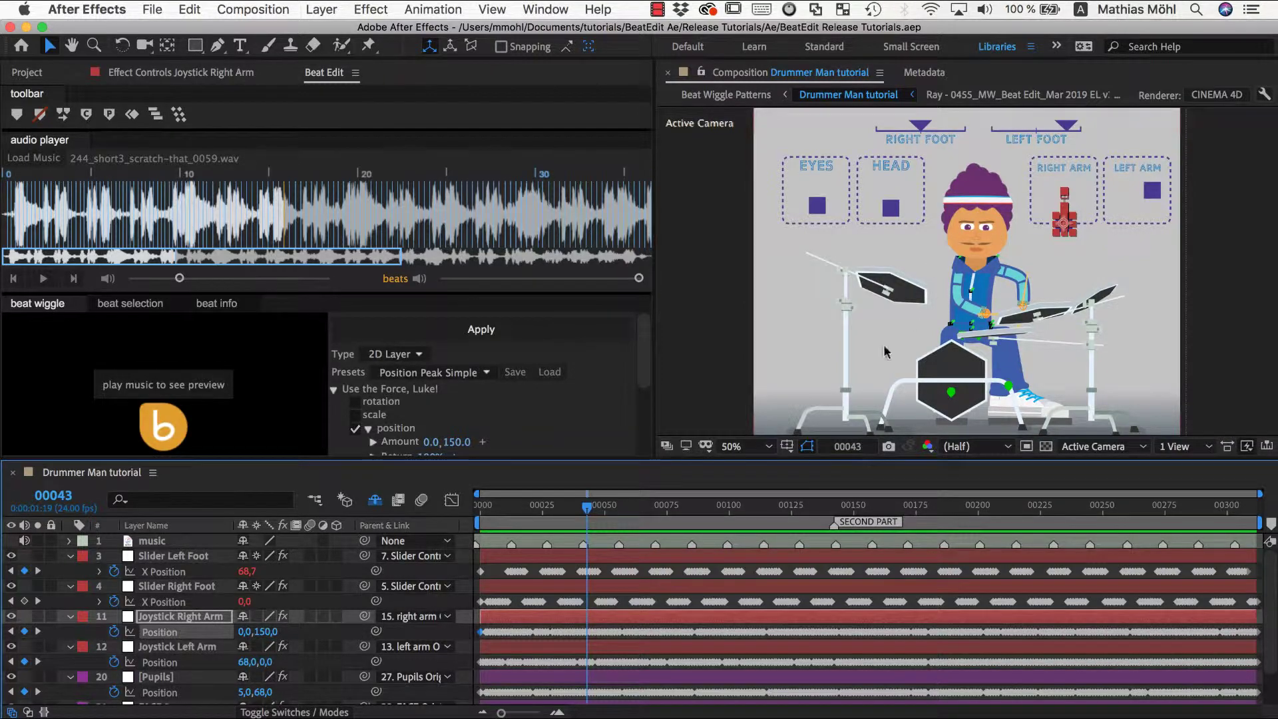
Undo the beat wiggle applied to Joystick Right Arm's Position.
{"action": "scroll", "coordinate": [374, 72], "scroll_direction": "down", "scroll_amount": 3}
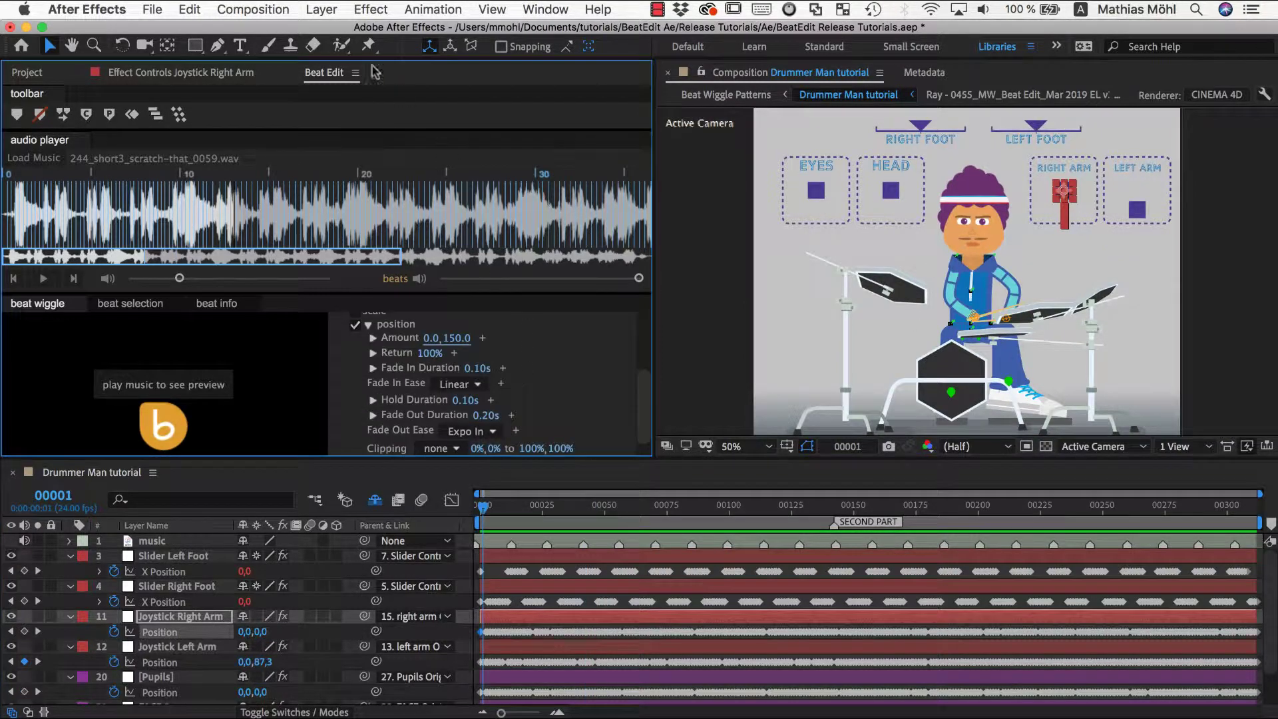
{"action": "left_click", "coordinate": [189, 12]}
{"action": "left_click", "coordinate": [191, 31]}
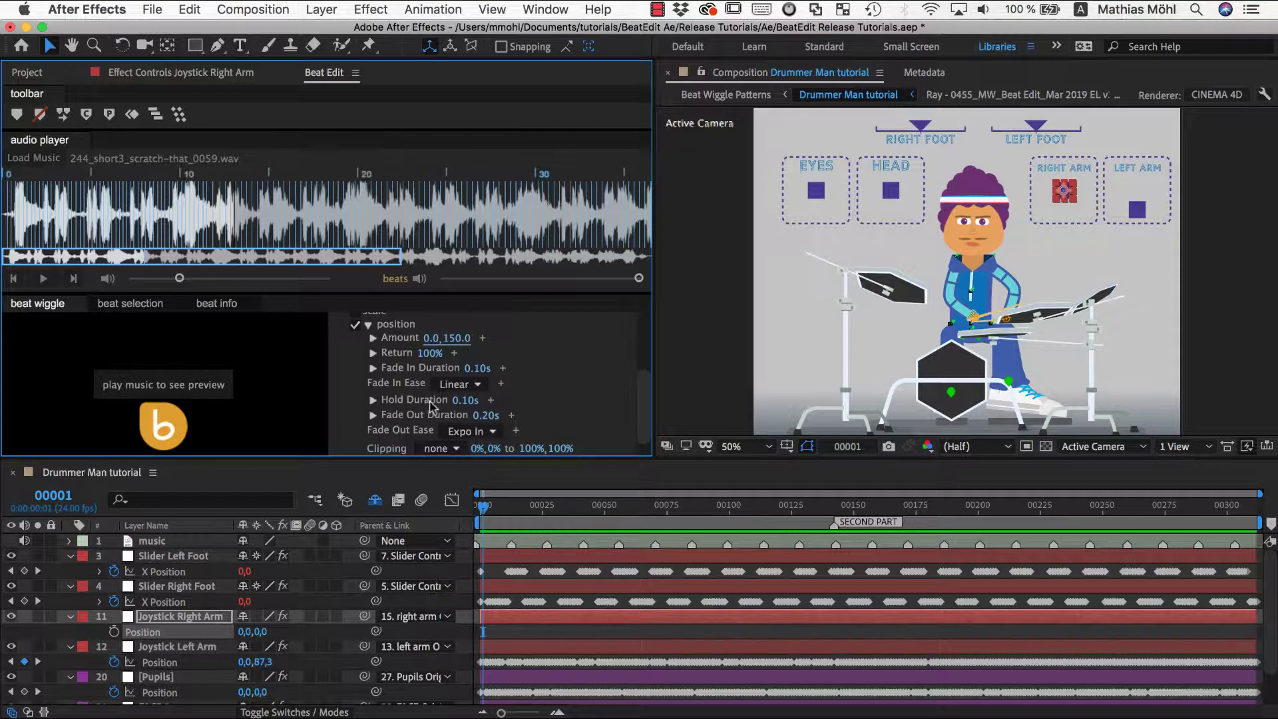
Start the music preview and add three more values to the wiggle's position Amount.
{"action": "left_click", "coordinate": [42, 279]}
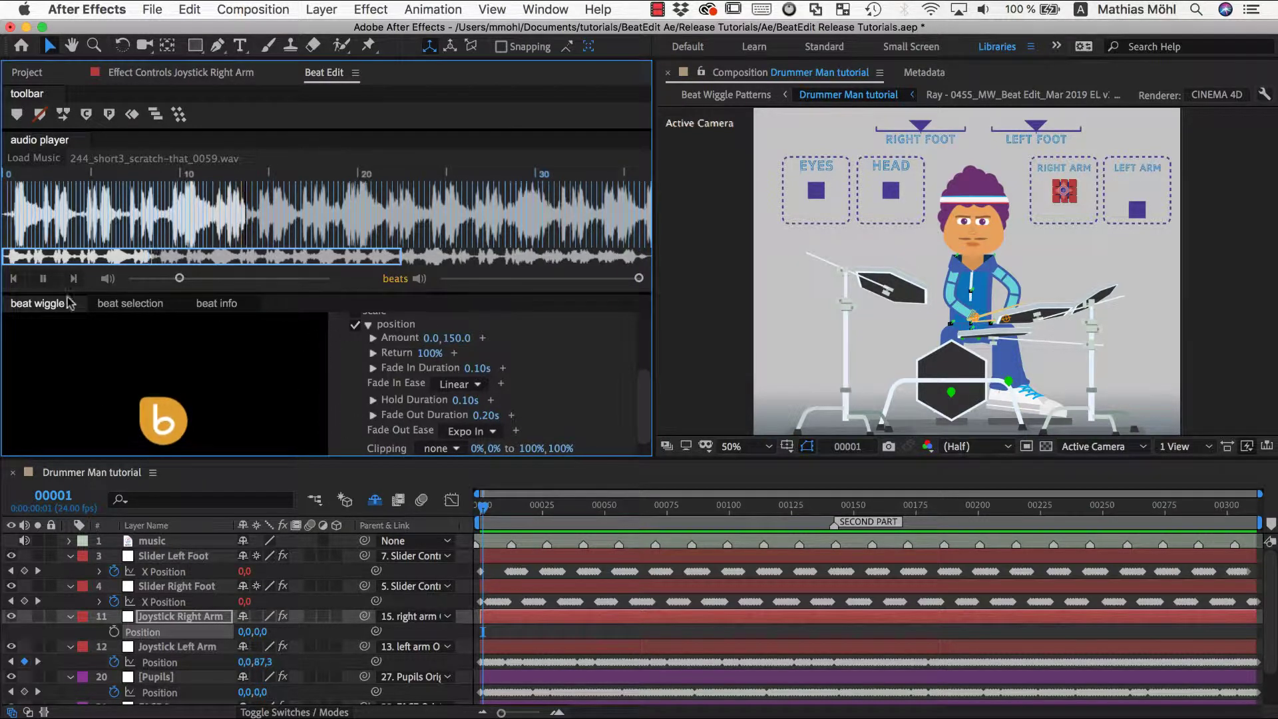
{"action": "left_click", "coordinate": [482, 340]}
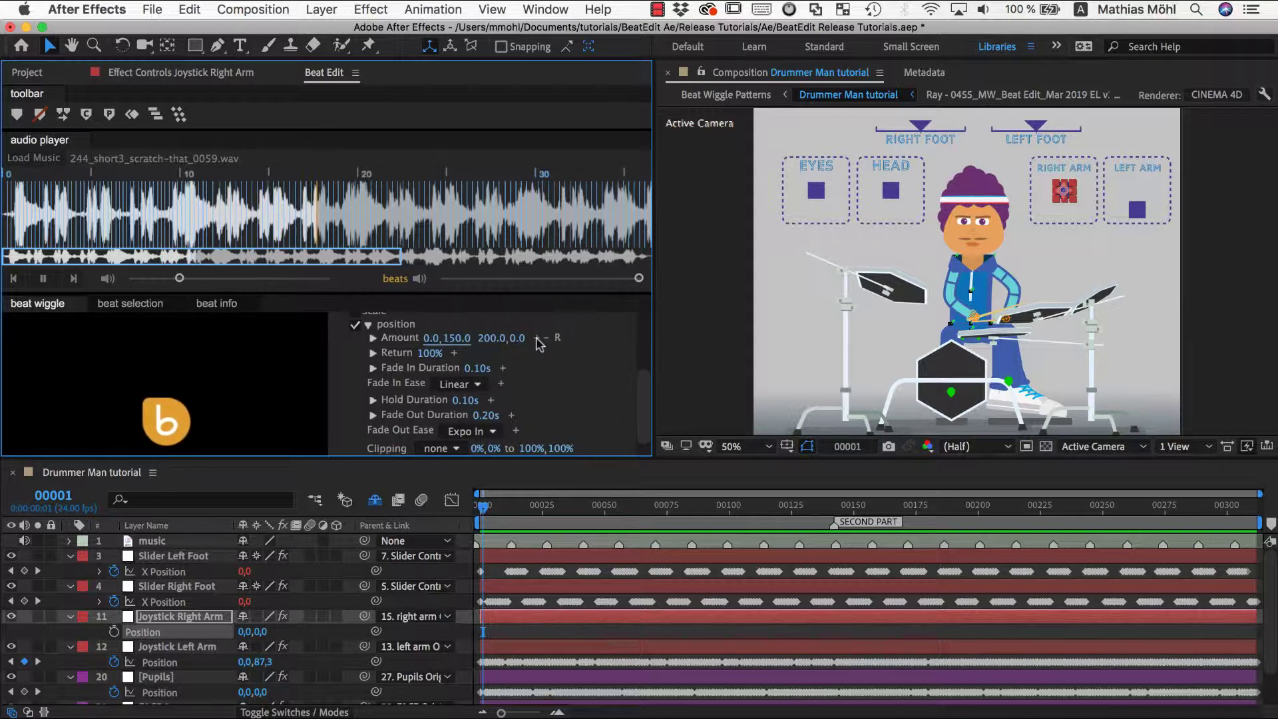
{"action": "left_click", "coordinate": [537, 339]}
{"action": "left_click", "coordinate": [535, 350]}
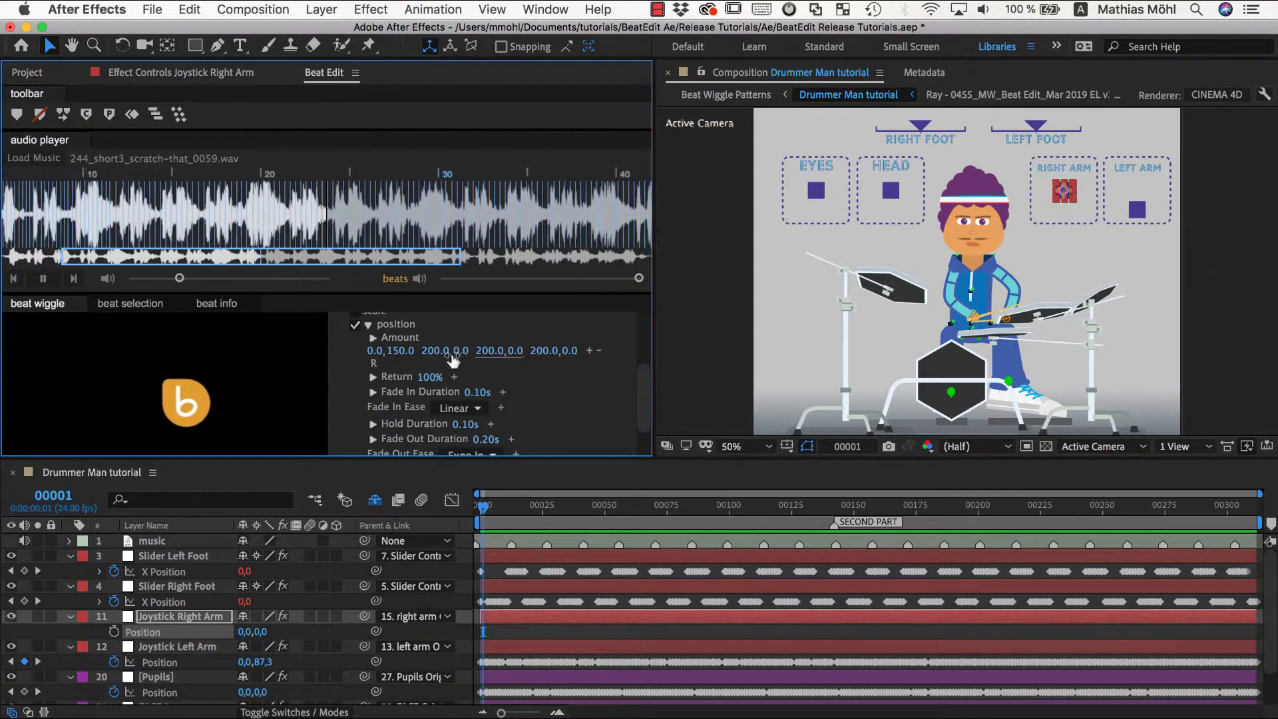
Set the second and third position Amount values to 0, 150.
{"action": "left_click", "coordinate": [430, 352]}
{"action": "type", "text": "0.0,150.0"}
{"action": "left_click", "coordinate": [482, 344]}
{"action": "type", "text": "0.0"}
{"action": "key", "text": "Return"}
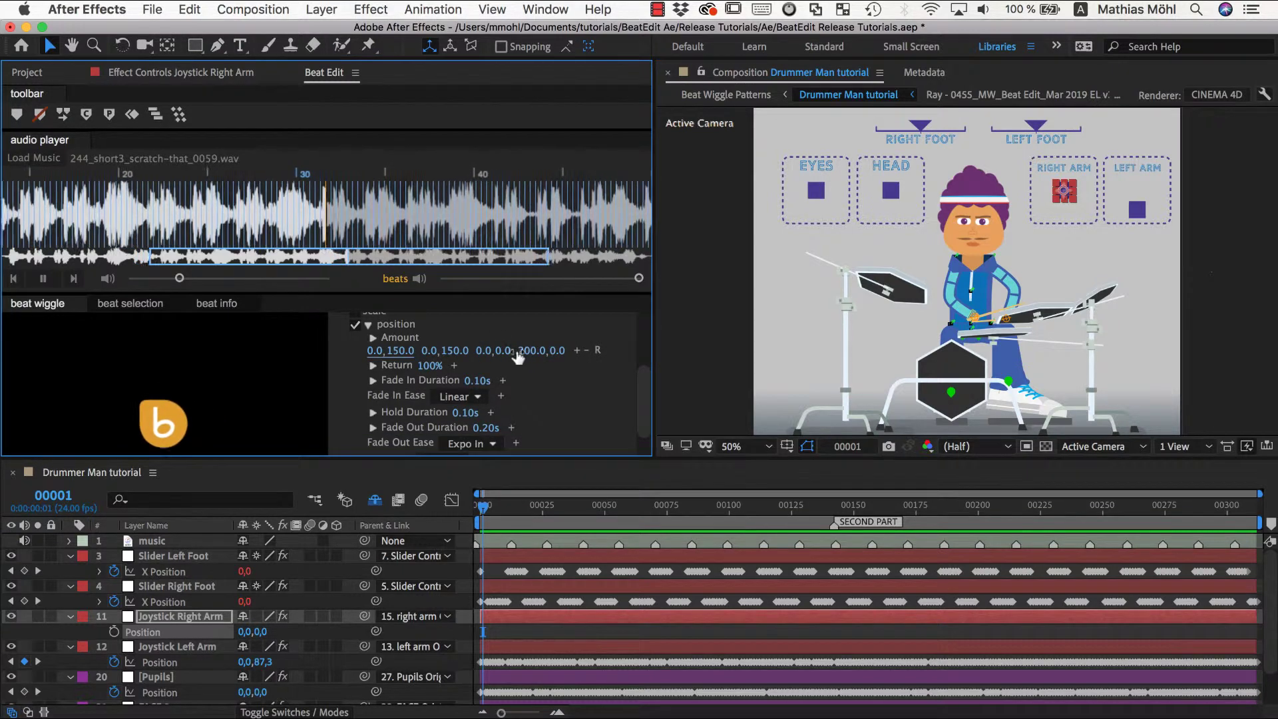
{"action": "left_click", "coordinate": [512, 351]}
{"action": "type", "text": "150"}
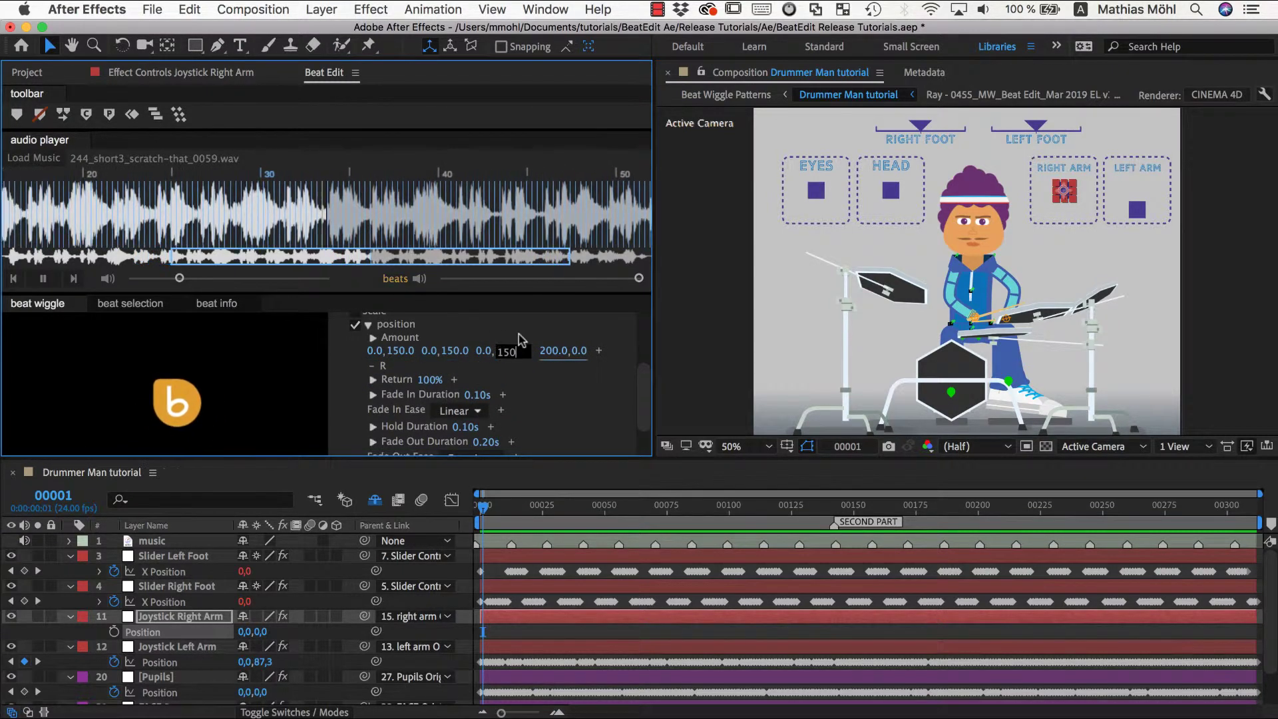
{"action": "type", "text": ".0,"}
Set the fourth position Amount value to 0, 150.
{"action": "left_click", "coordinate": [540, 351]}
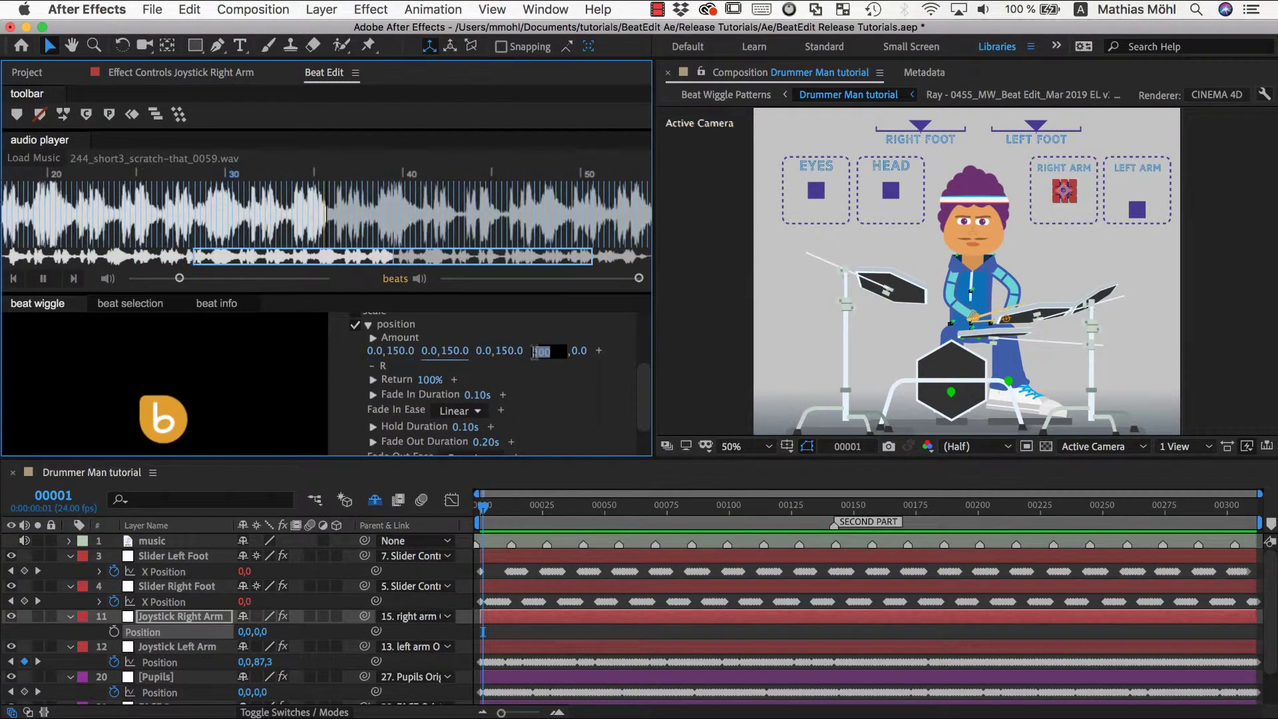
{"action": "type", "text": "0.0"}
{"action": "key", "text": "Return"}
{"action": "left_click", "coordinate": [556, 350]}
{"action": "type", "text": "150.0"}
{"action": "key", "text": "Return"}
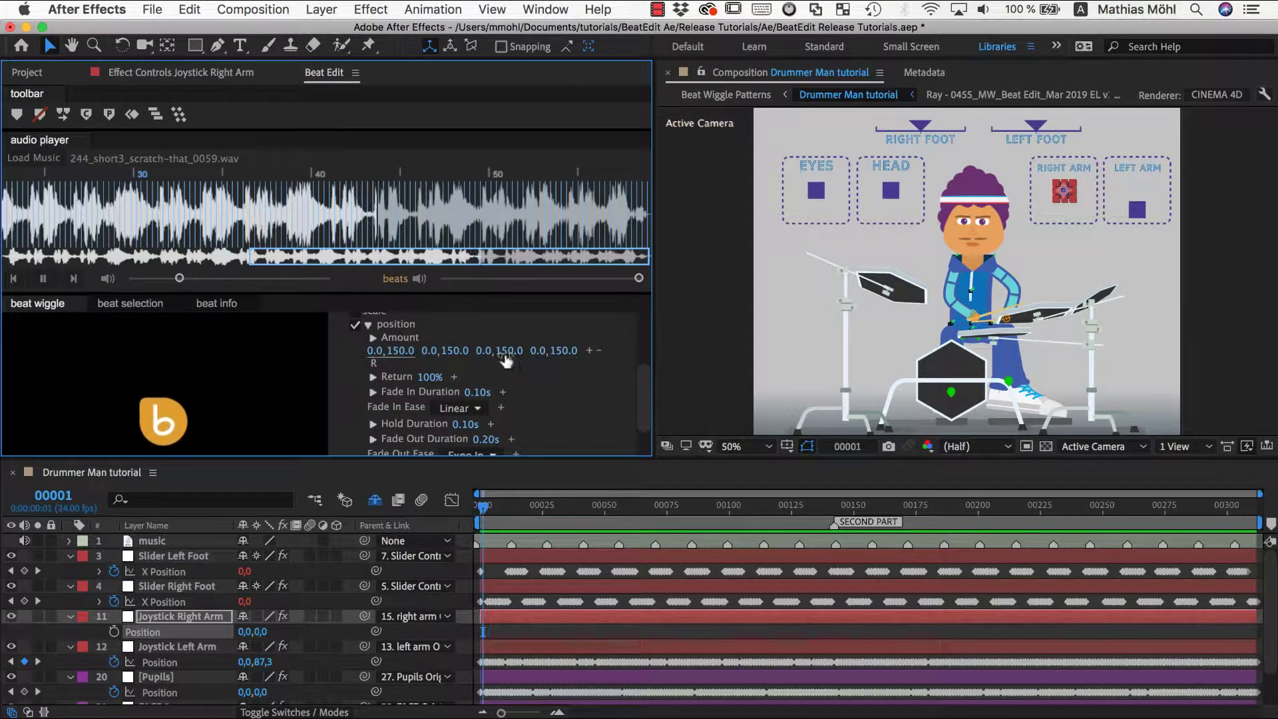
Change the third position Amount value to -150, 0.
{"action": "left_click", "coordinate": [478, 353]}
{"action": "type", "text": "-15"}
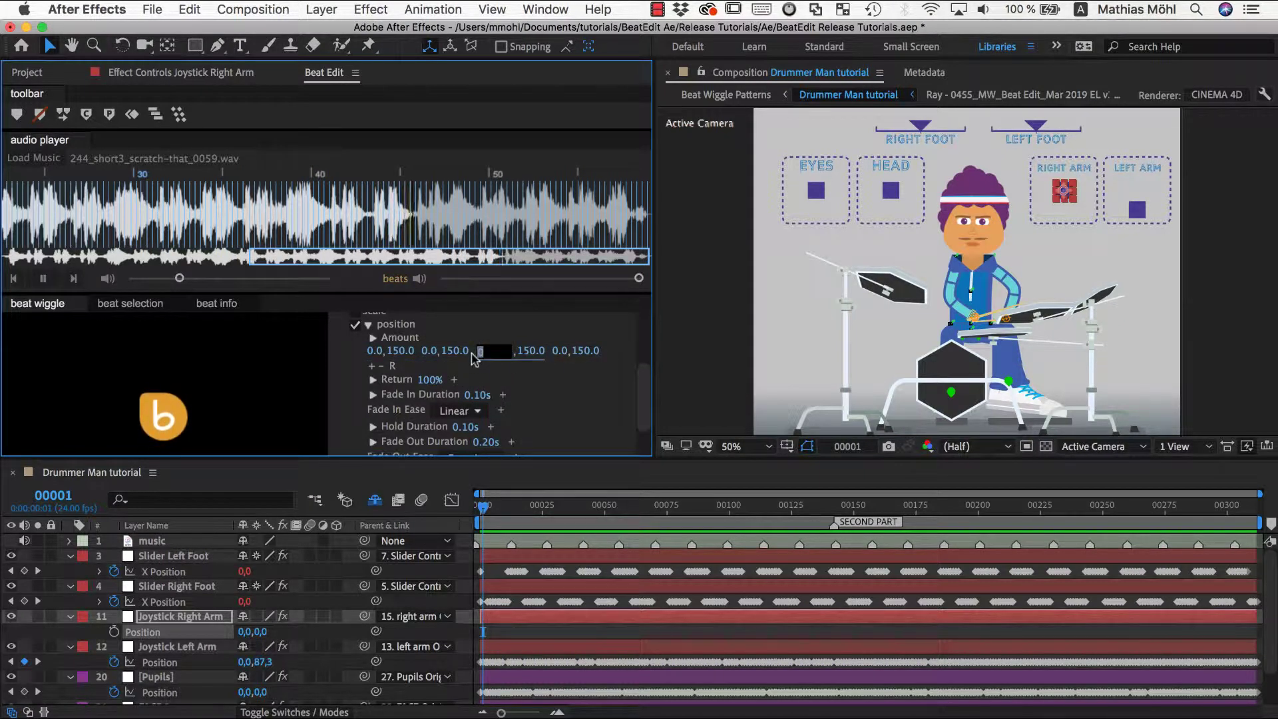
{"action": "type", "text": "0"}
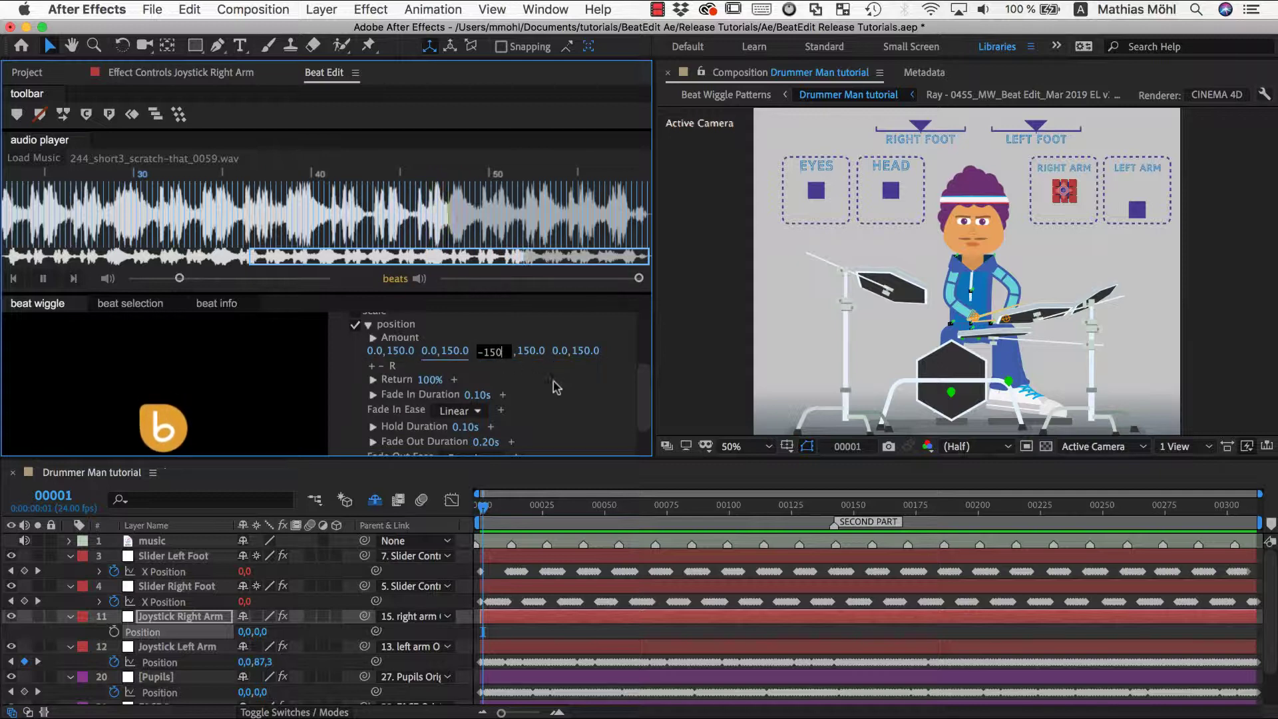
{"action": "key", "text": "Return"}
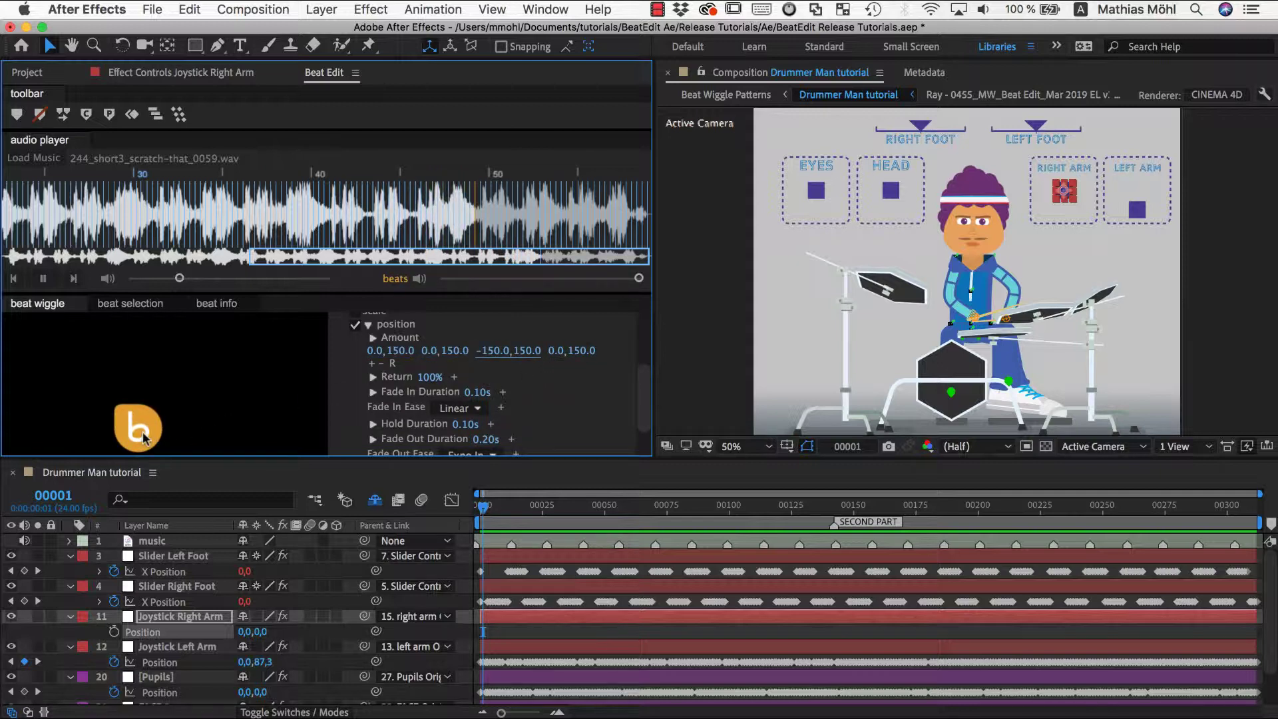
{"action": "left_click", "coordinate": [526, 351]}
{"action": "type", "text": "0"}
{"action": "key", "text": "Return"}
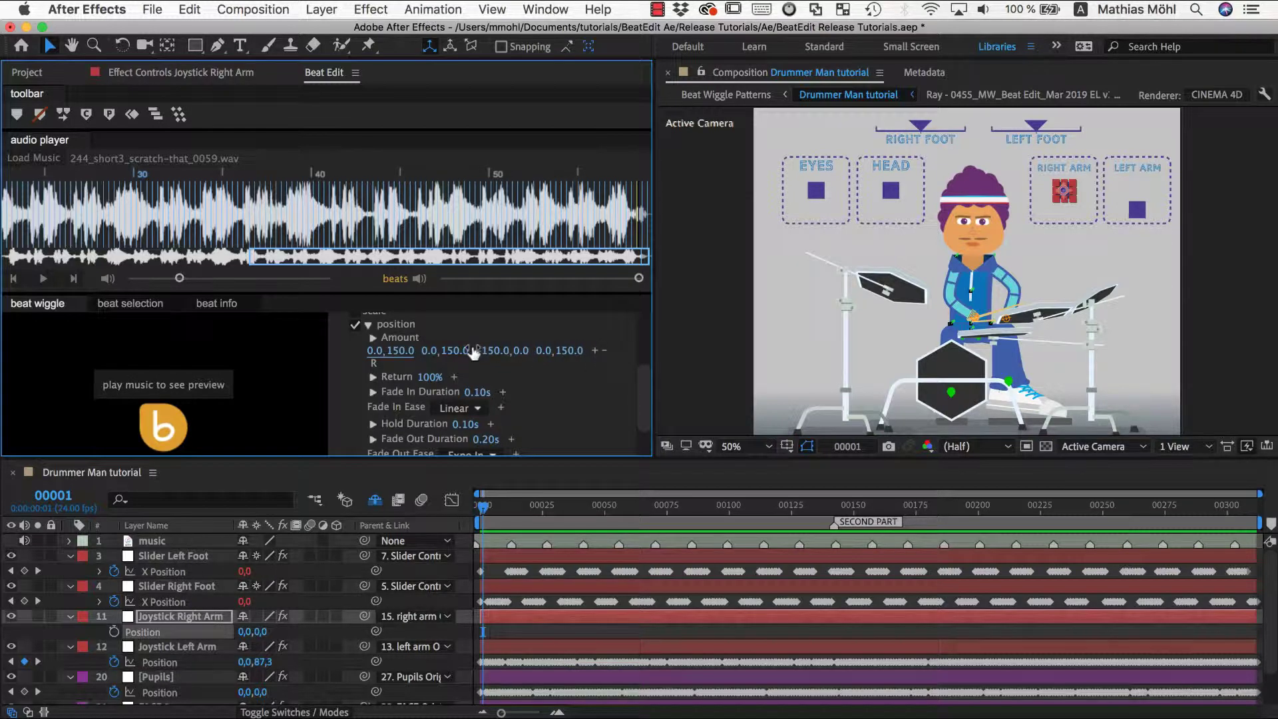
Apply the four-value beat wiggle pattern to the Position property of Joystick Right Arm.
{"action": "left_click", "coordinate": [140, 635]}
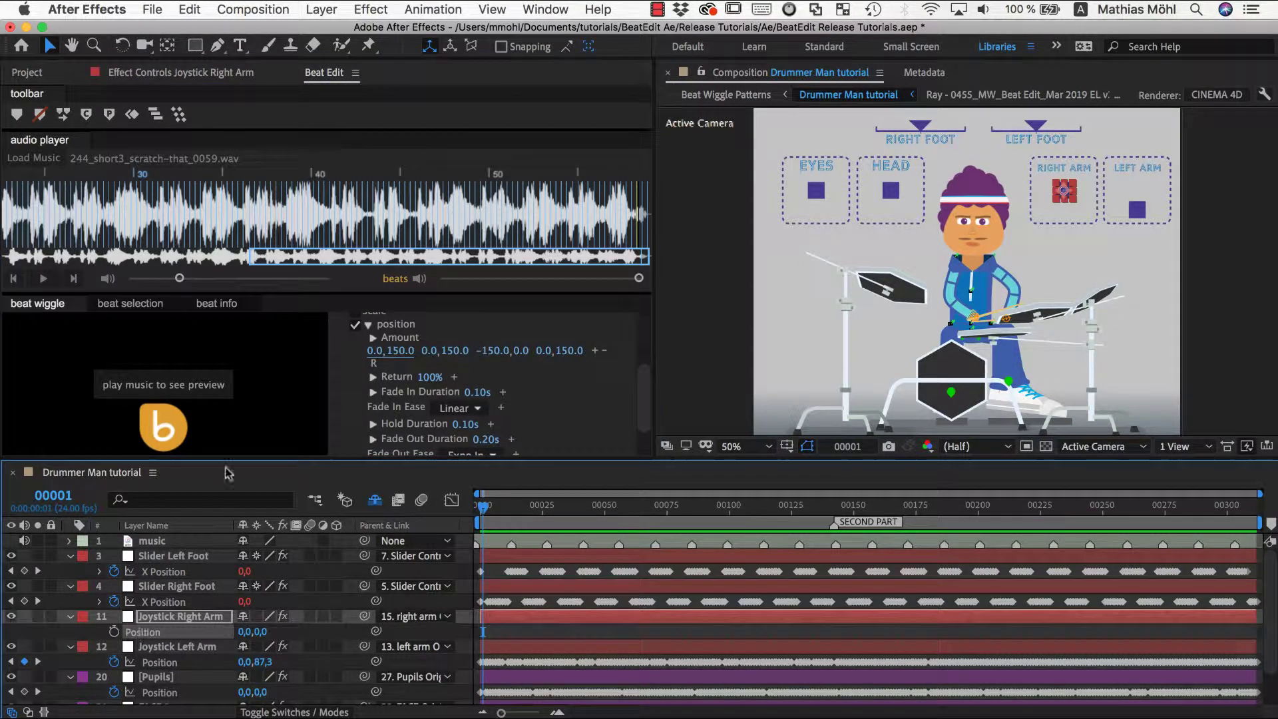
{"action": "scroll", "coordinate": [420, 336], "scroll_direction": "up", "scroll_amount": 5}
{"action": "left_click", "coordinate": [421, 336]}
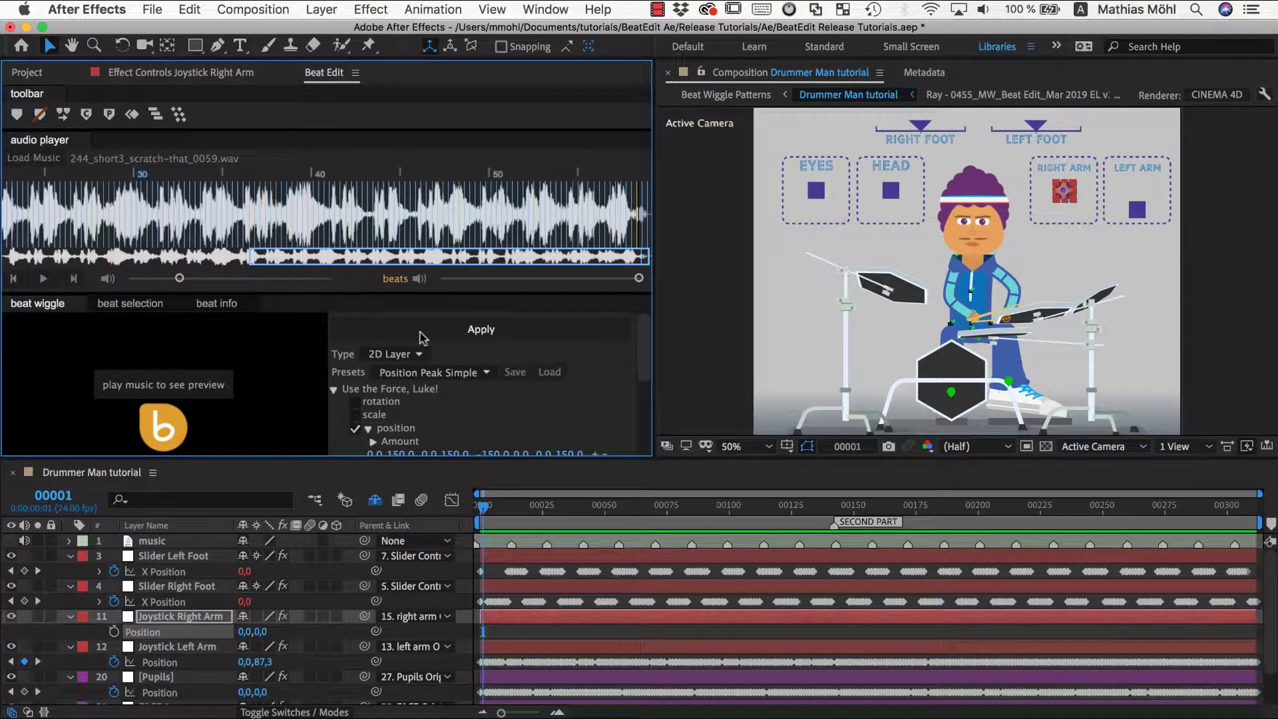
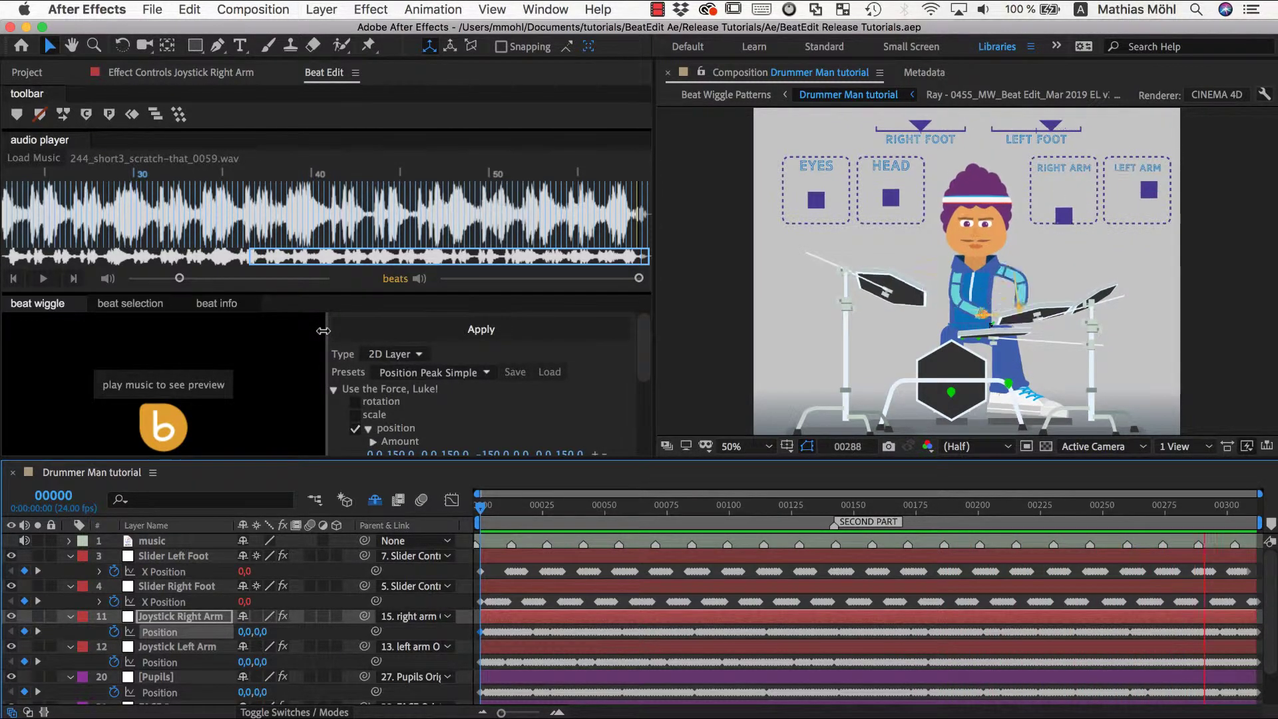
Delete the Position keyframes of Joystick Right Arm from the SECOND PART marker at frame 143 to the end.
{"action": "left_click", "coordinate": [834, 617]}
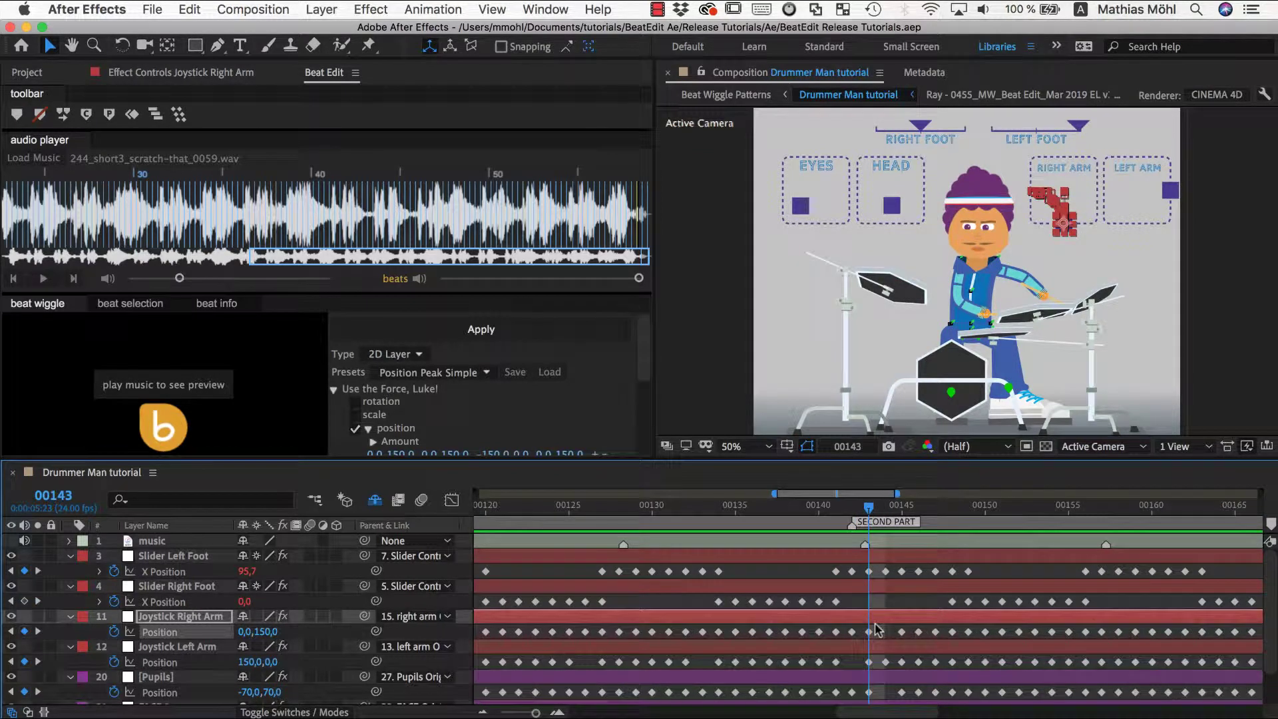
{"action": "left_click", "coordinate": [873, 632]}
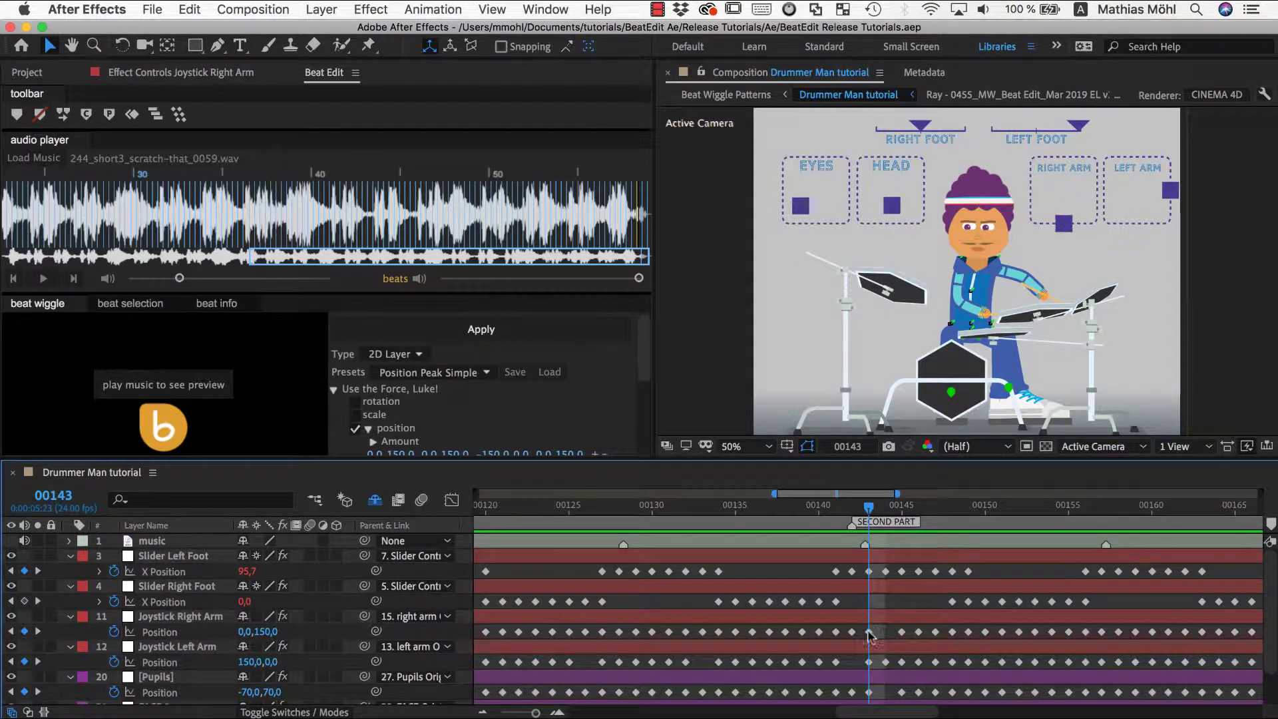
{"action": "left_click_drag", "start_coordinate": [871, 632], "coordinate": [1242, 639]}
{"action": "key", "text": "semicolon"}
{"action": "key", "text": "Delete"}
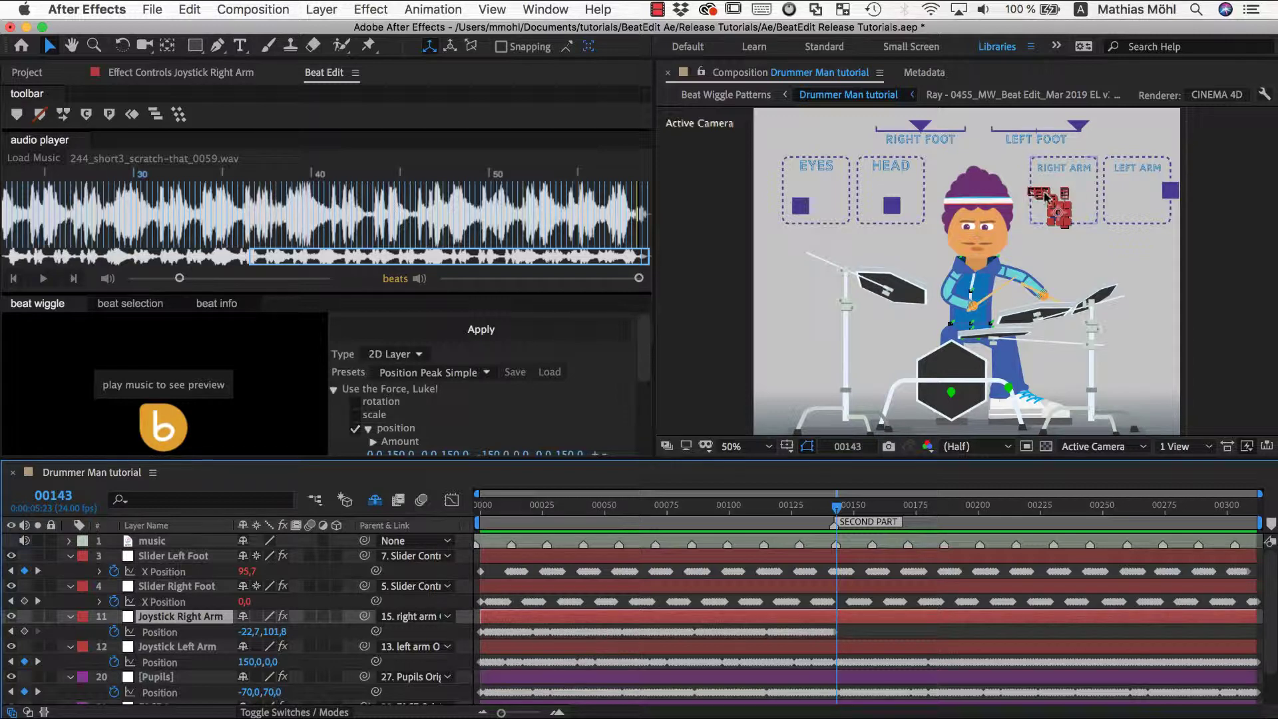
Set the second position Amount value of the beat wiggle to 0, -150.
{"action": "scroll", "coordinate": [453, 428], "scroll_direction": "down", "scroll_amount": 2}
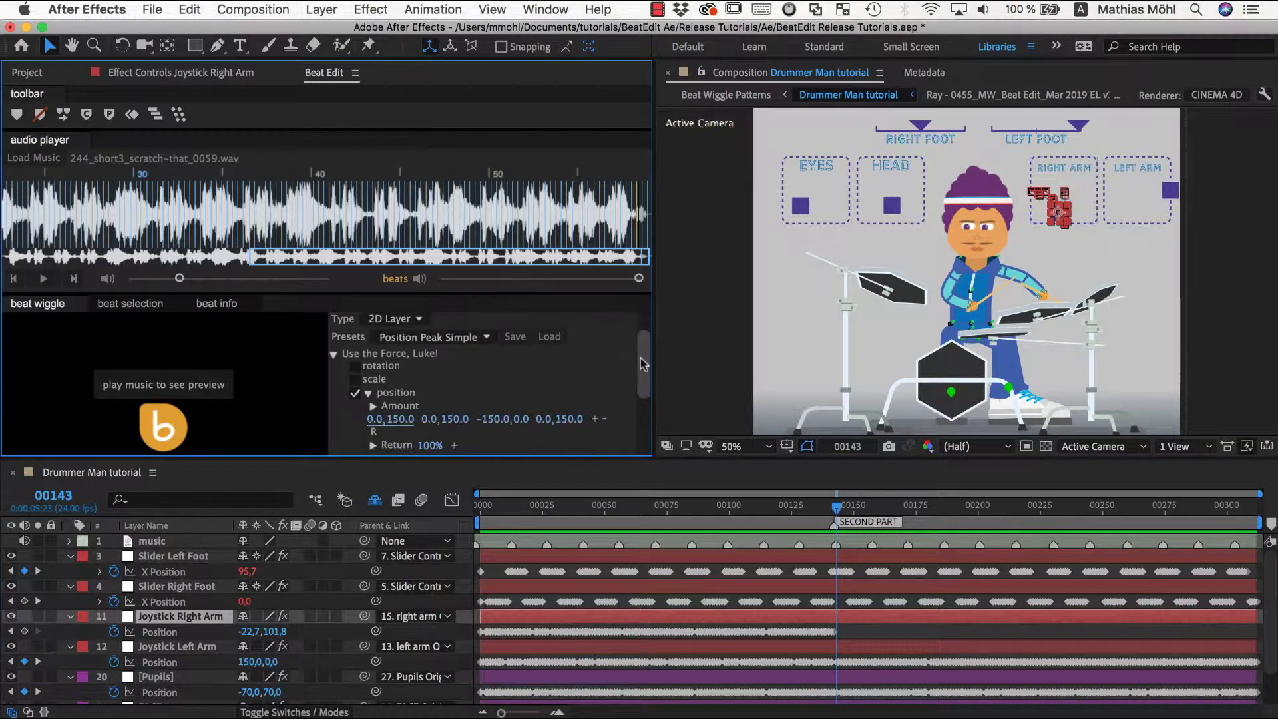
{"action": "left_click", "coordinate": [446, 414]}
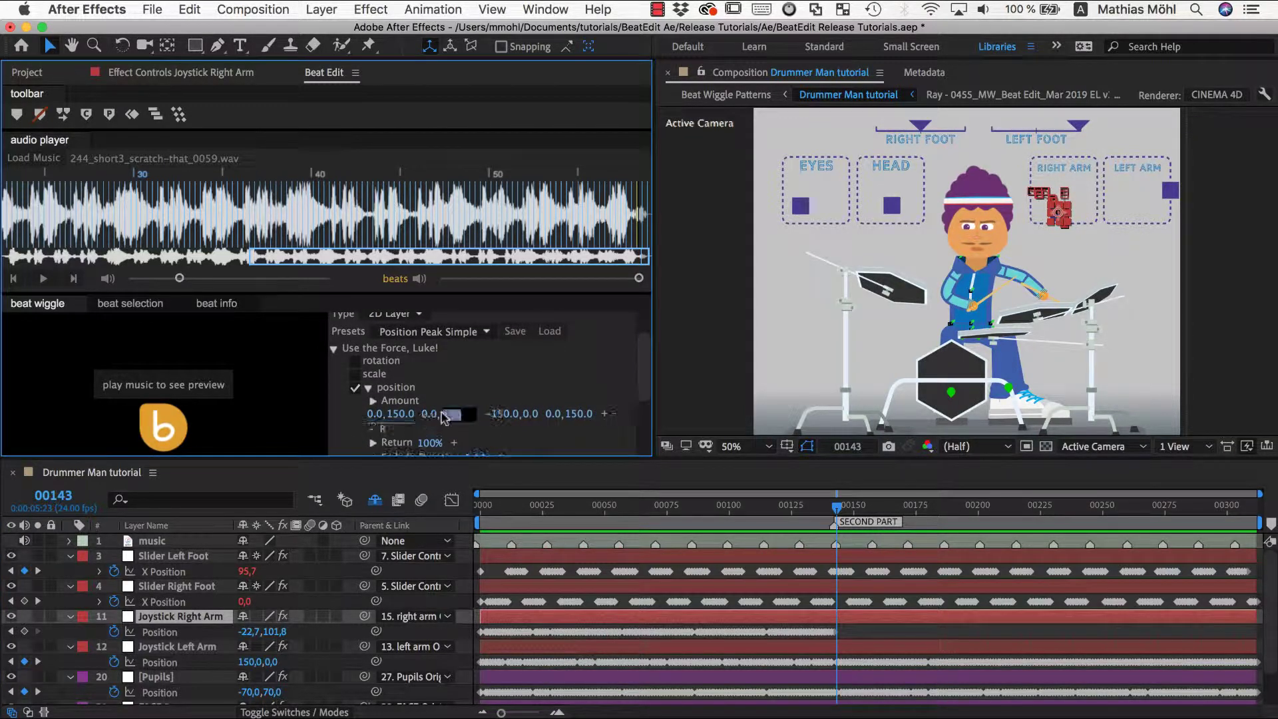
{"action": "type", "text": "-150"}
{"action": "key", "text": "Return"}
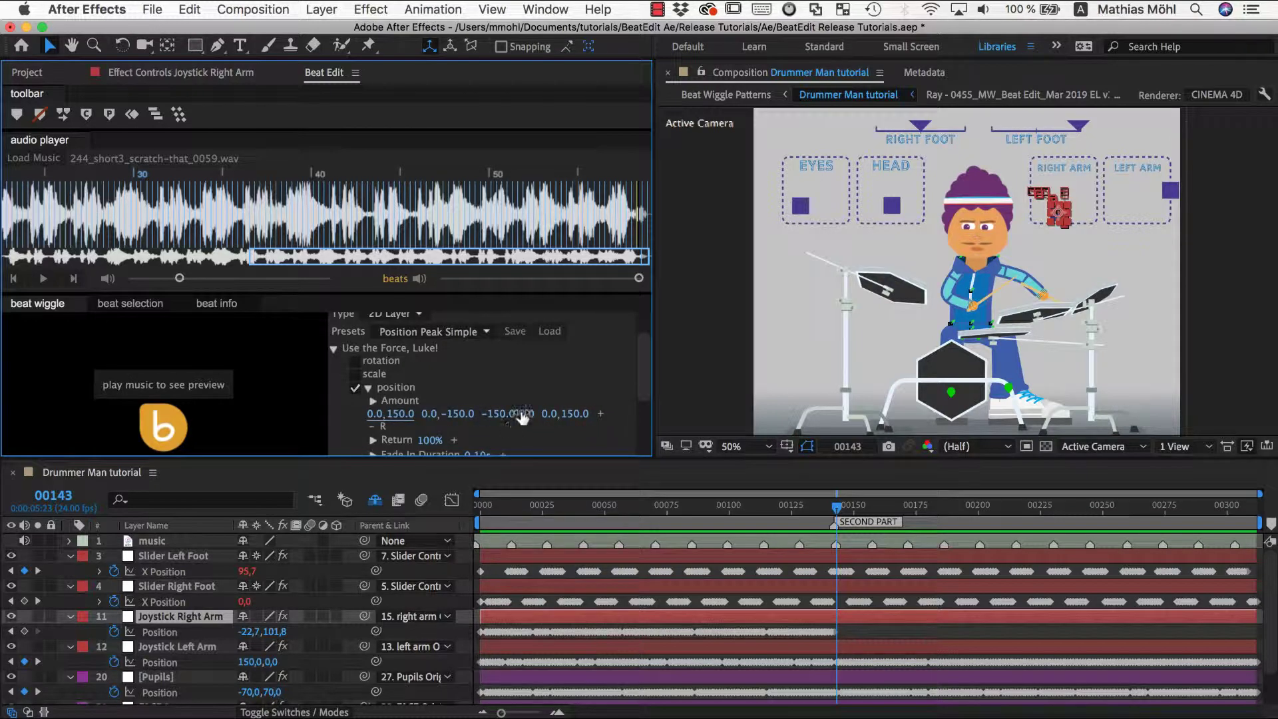
Set the fourth position Amount value of the beat wiggle to 150, 0.
{"action": "left_click", "coordinate": [543, 414]}
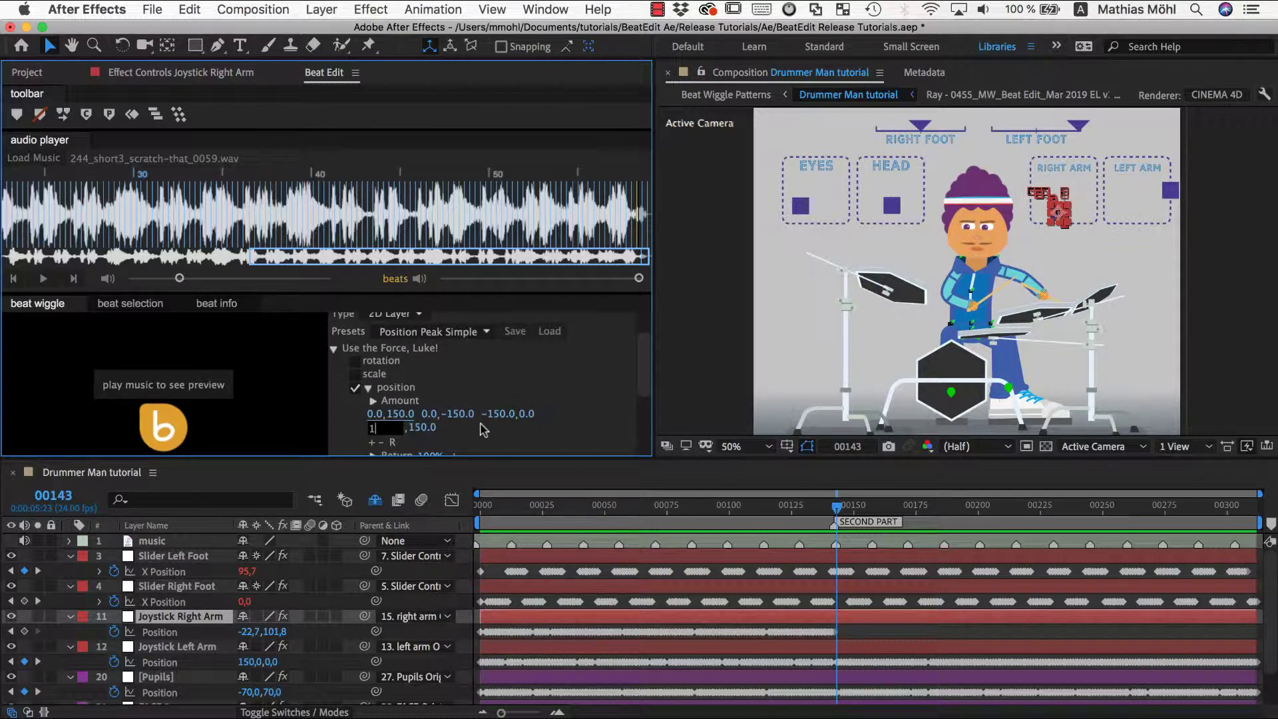
{"action": "type", "text": ",0"}
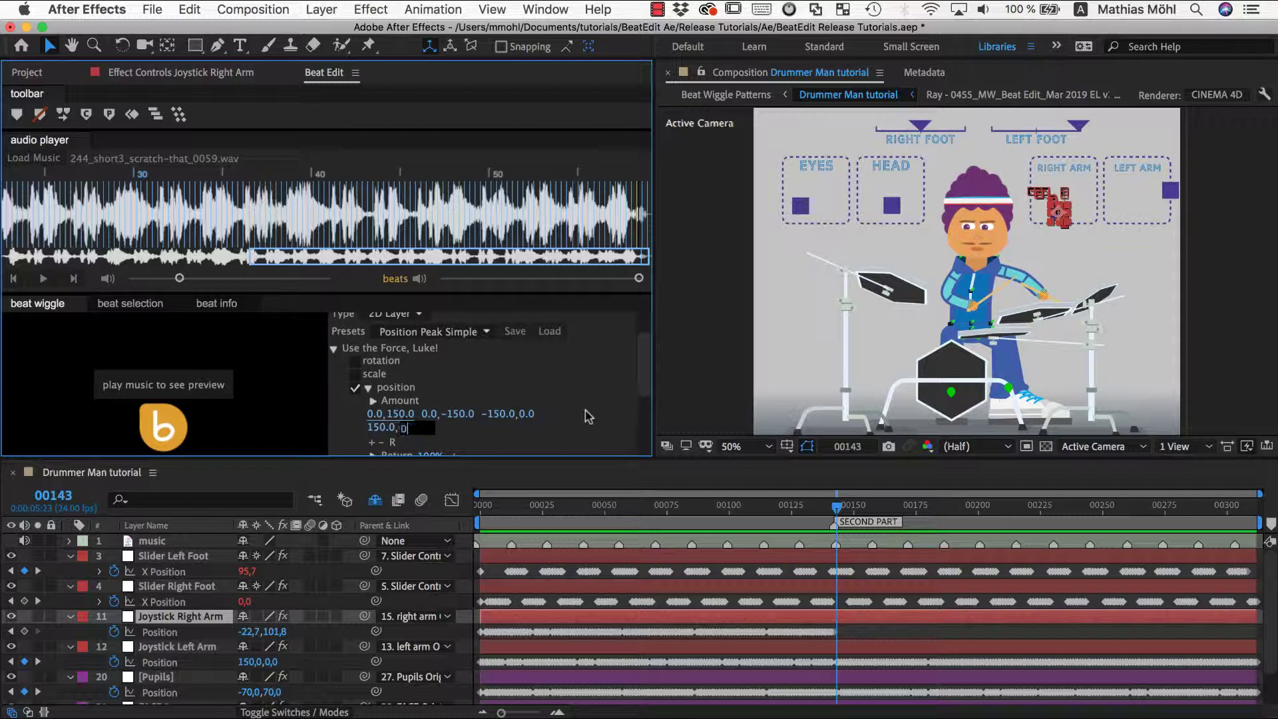
{"action": "key", "text": "Return"}
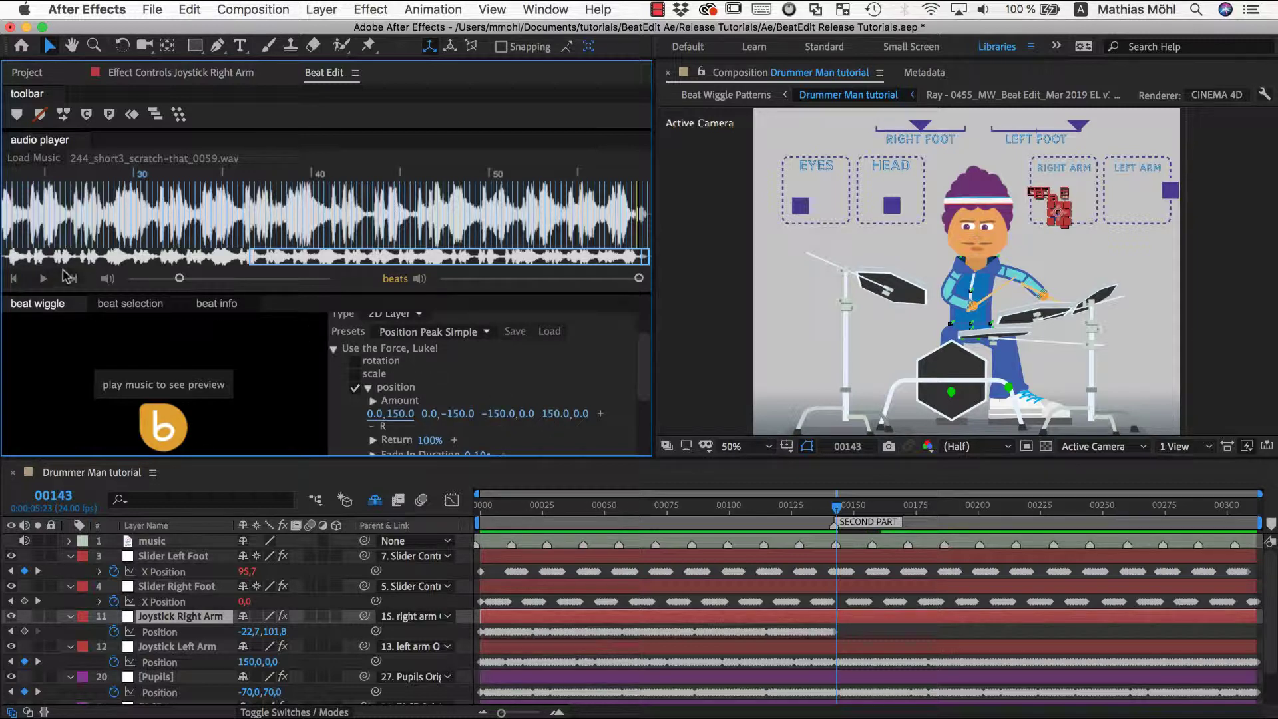
Play the music in the BeatEdit audio player to preview the position wiggle pattern, stopping and resuming it once.
{"action": "left_click", "coordinate": [43, 279]}
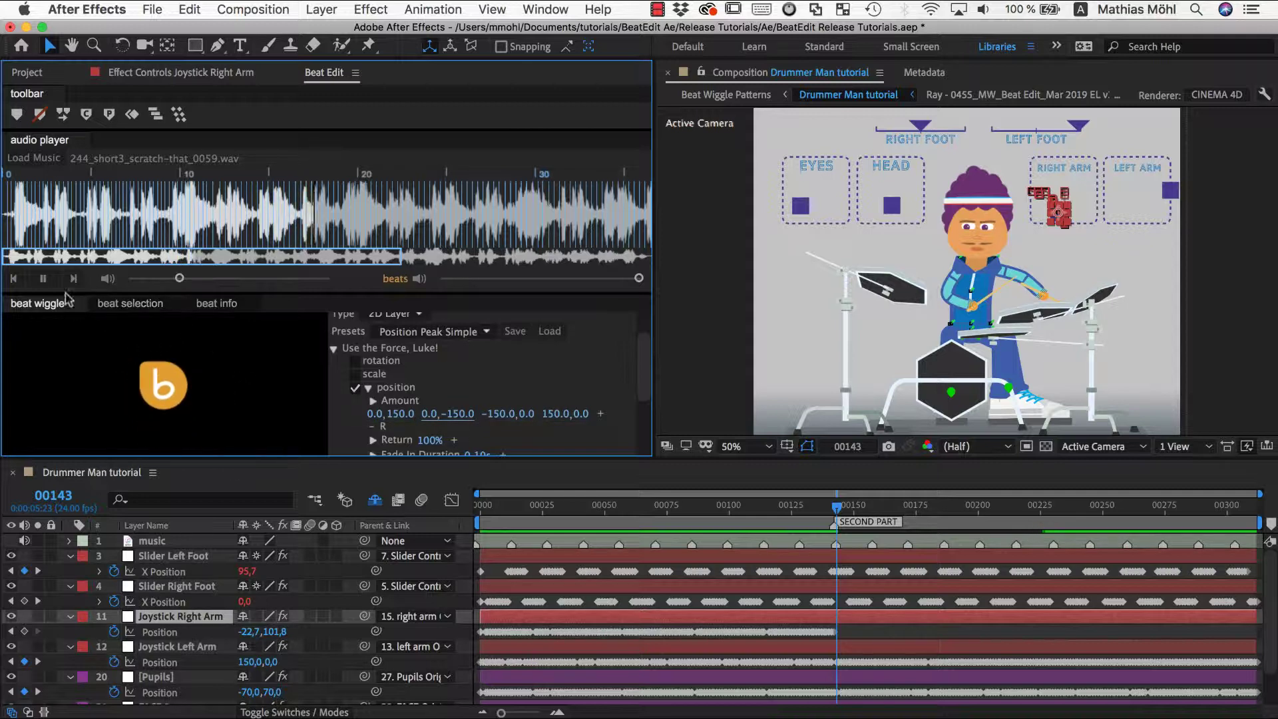
{"action": "left_click", "coordinate": [43, 279]}
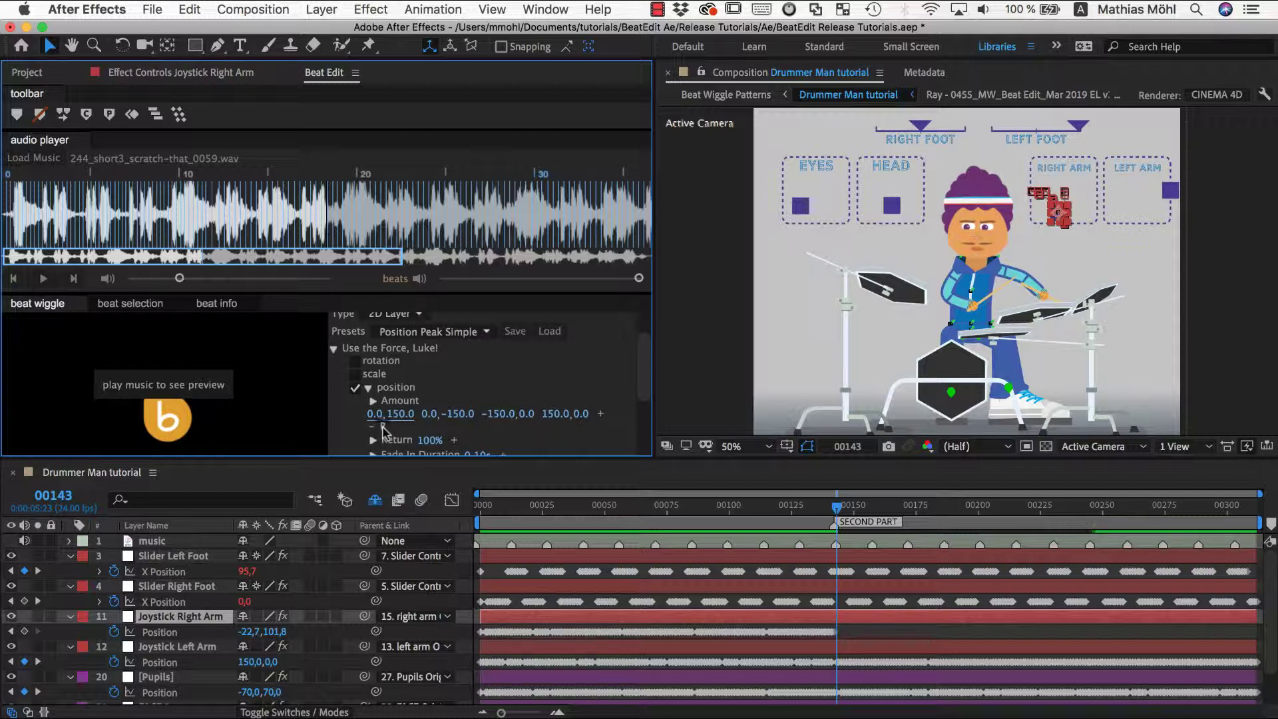
{"action": "left_click", "coordinate": [45, 279]}
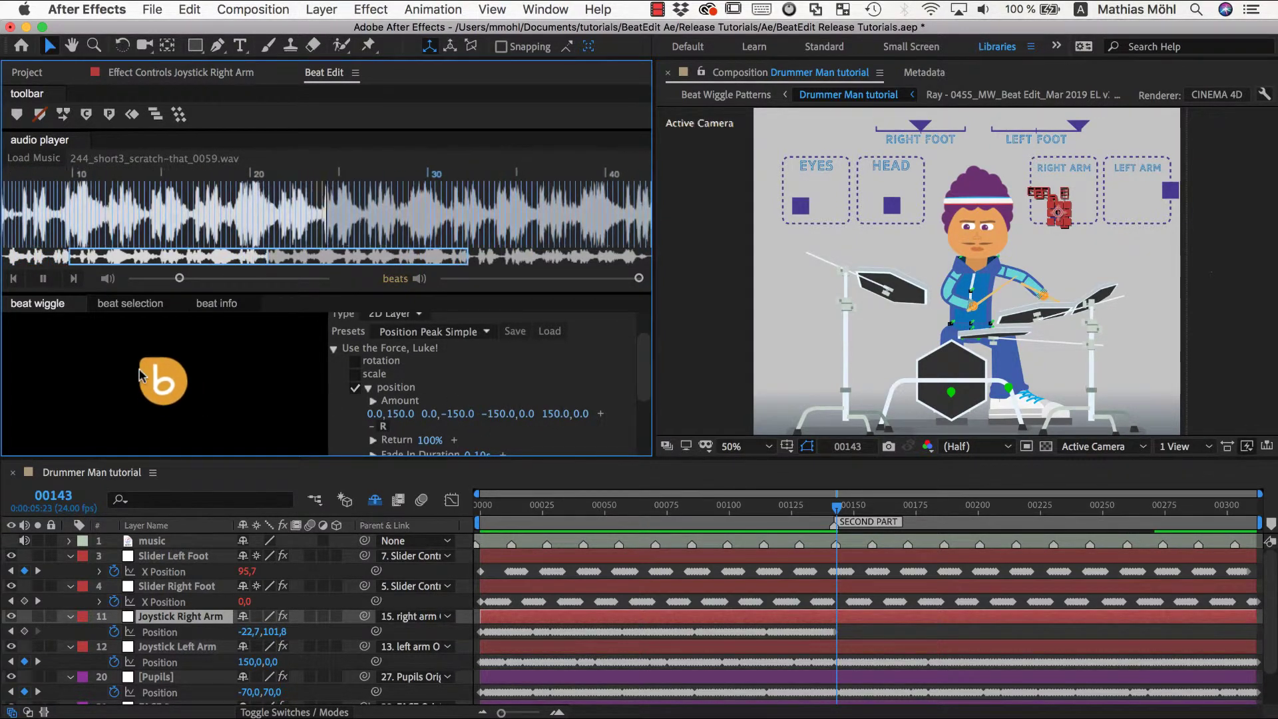
{"action": "key", "text": "space"}
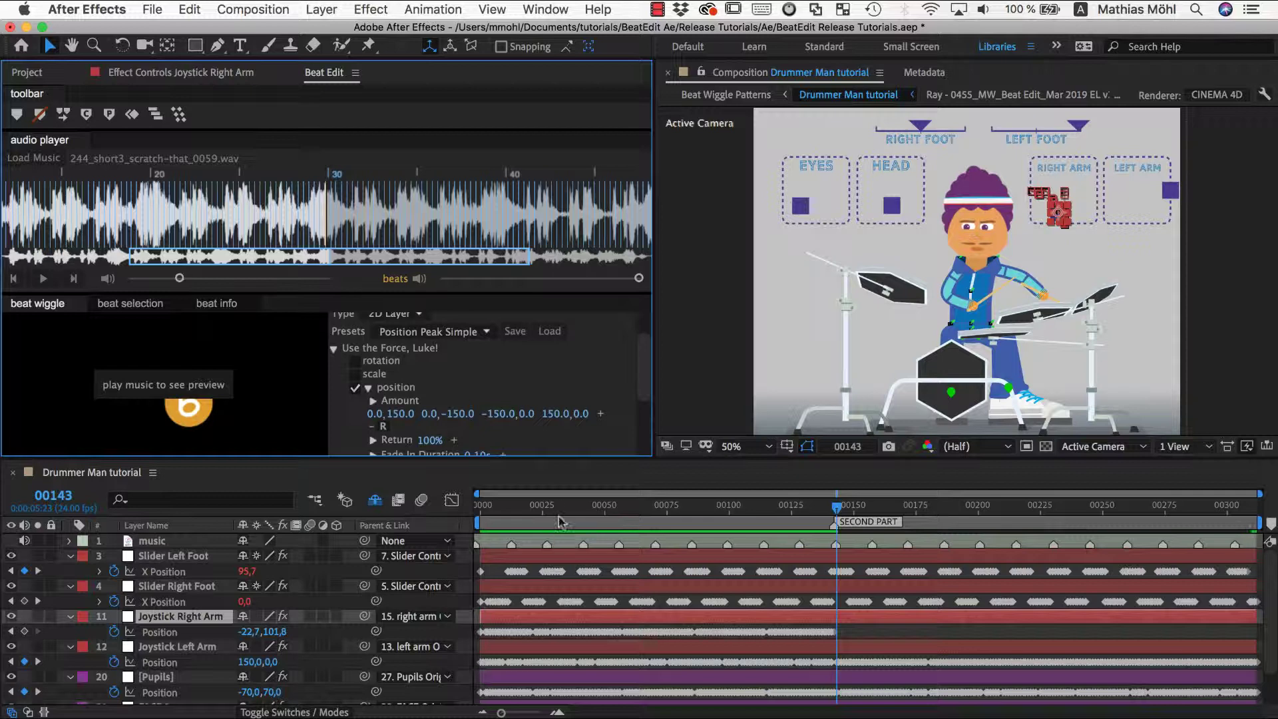
Keyframe the Position of Joystick Right Arm at 0, 0 on frame 144, just after the SECOND PART marker.
{"action": "left_click", "coordinate": [473, 522]}
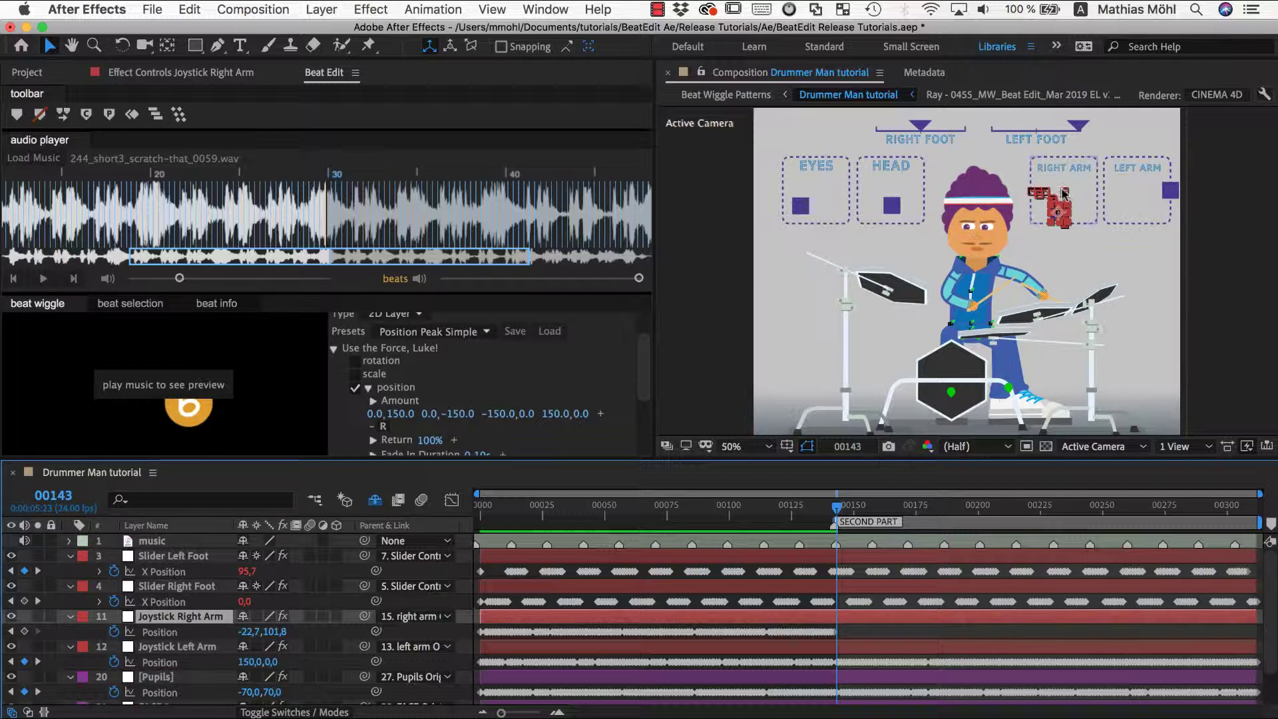
{"action": "left_click_drag", "start_coordinate": [1064, 193], "coordinate": [1058, 219]}
{"action": "left_click_drag", "start_coordinate": [501, 712], "coordinate": [539, 712]}
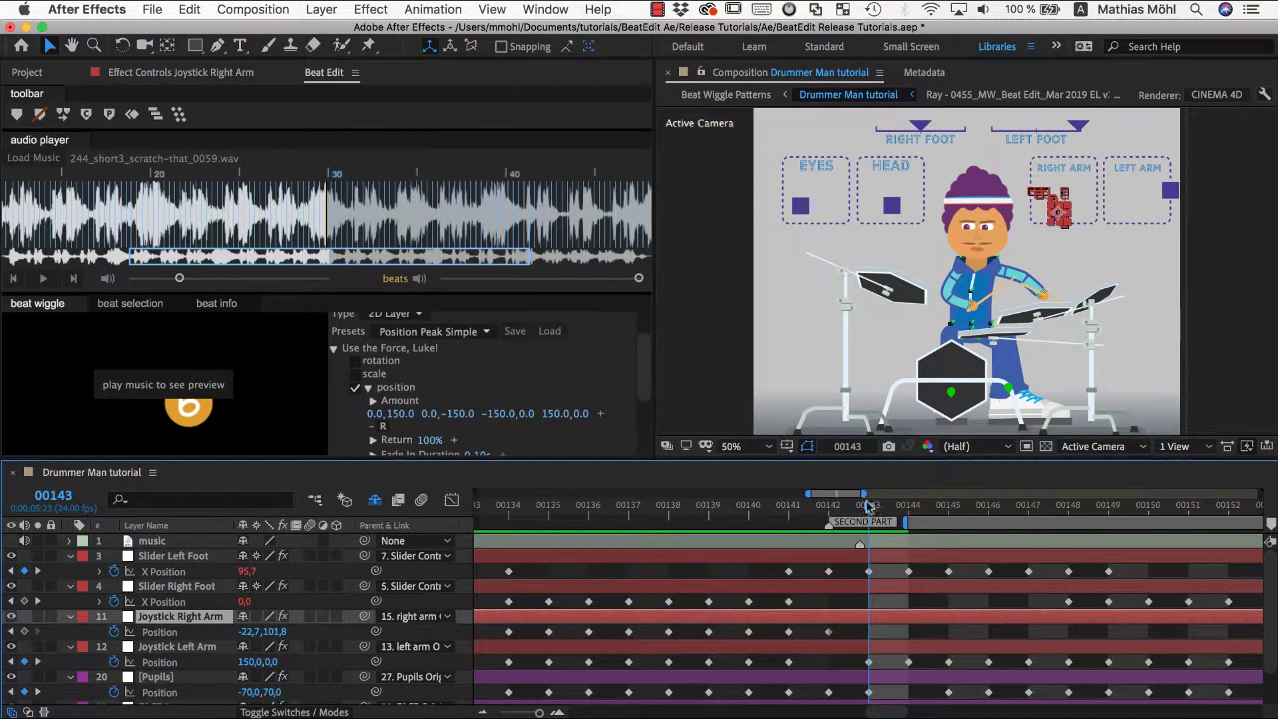
{"action": "left_click_drag", "start_coordinate": [867, 506], "coordinate": [908, 509]}
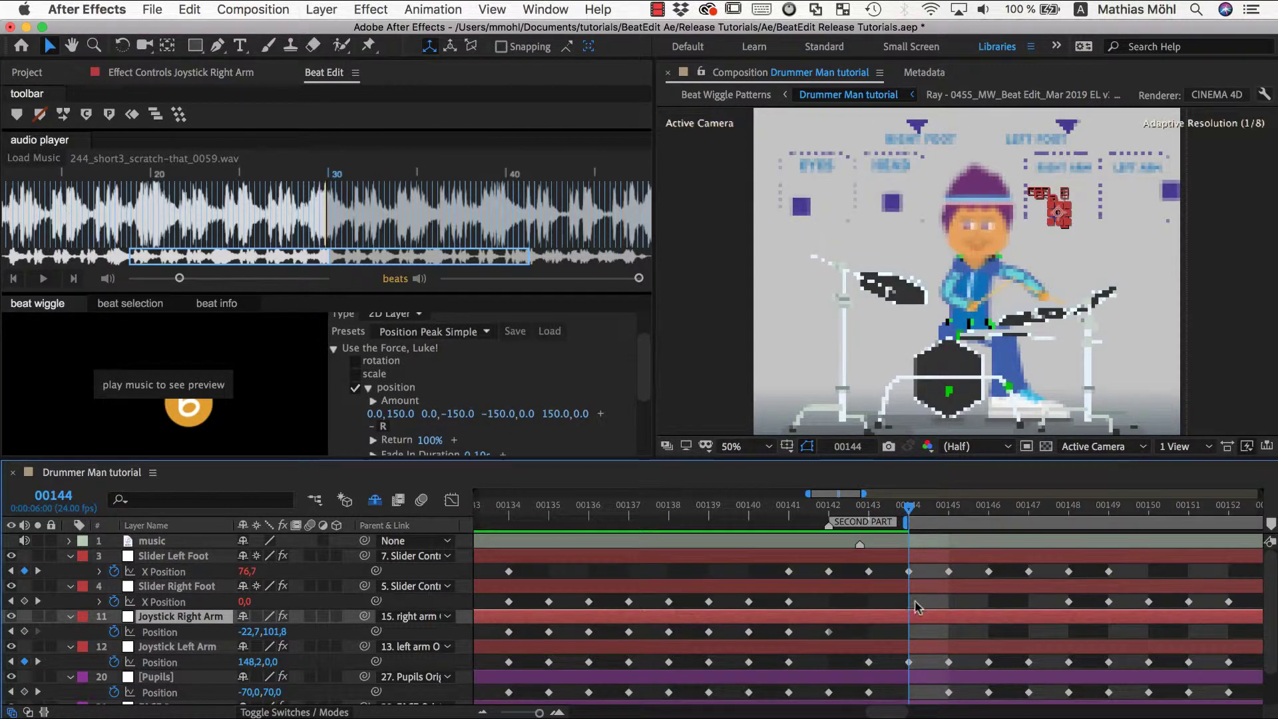
{"action": "left_click", "coordinate": [260, 632]}
{"action": "type", "text": "0"}
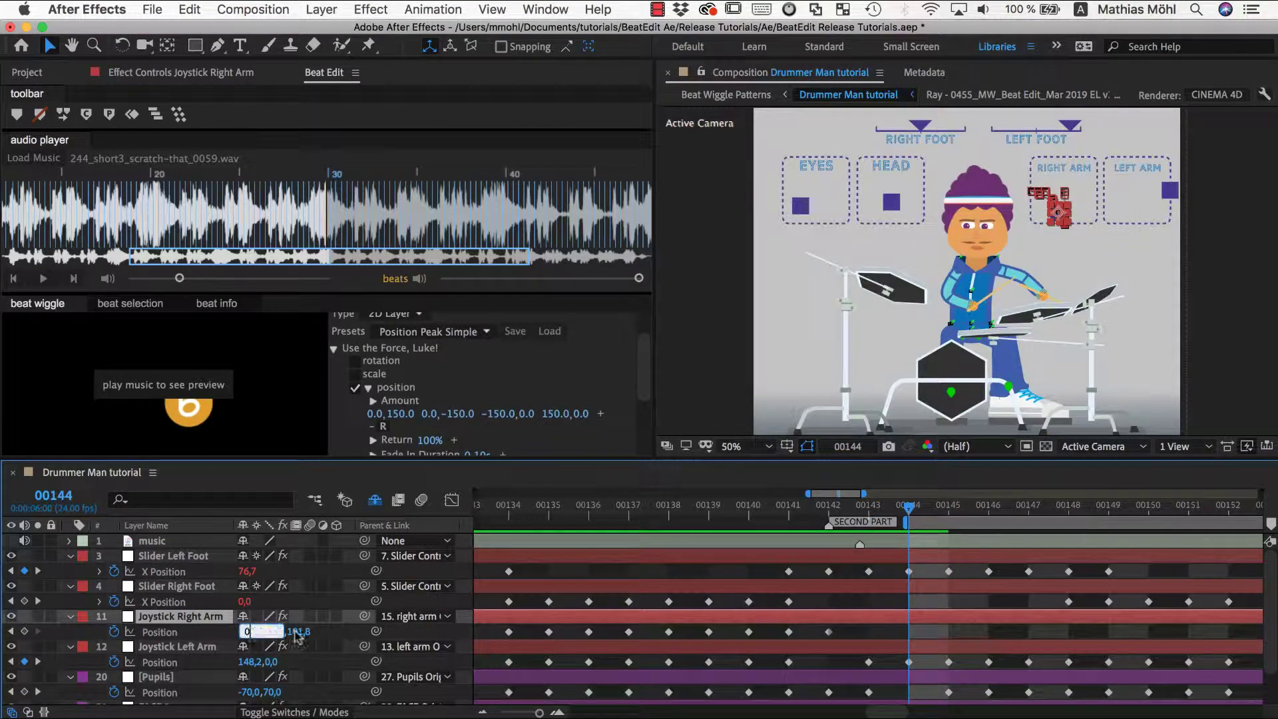
{"action": "key", "text": "Tab"}
{"action": "type", "text": "0"}
{"action": "key", "text": "Return"}
{"action": "key", "text": "semicolon"}
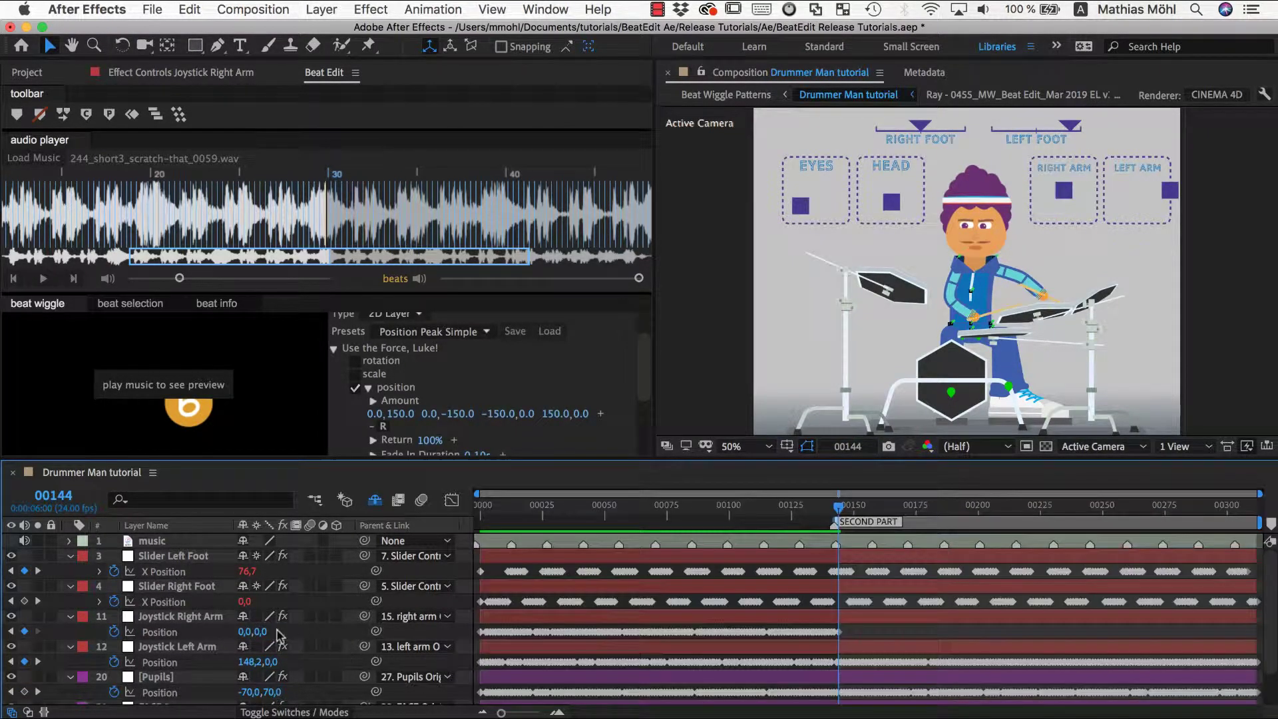
Apply the four-direction beat wiggle pattern to the Position property of Joystick Right Arm from frame 144 onward.
{"action": "left_click", "coordinate": [199, 633]}
{"action": "scroll", "coordinate": [399, 333], "scroll_direction": "up", "scroll_amount": 3}
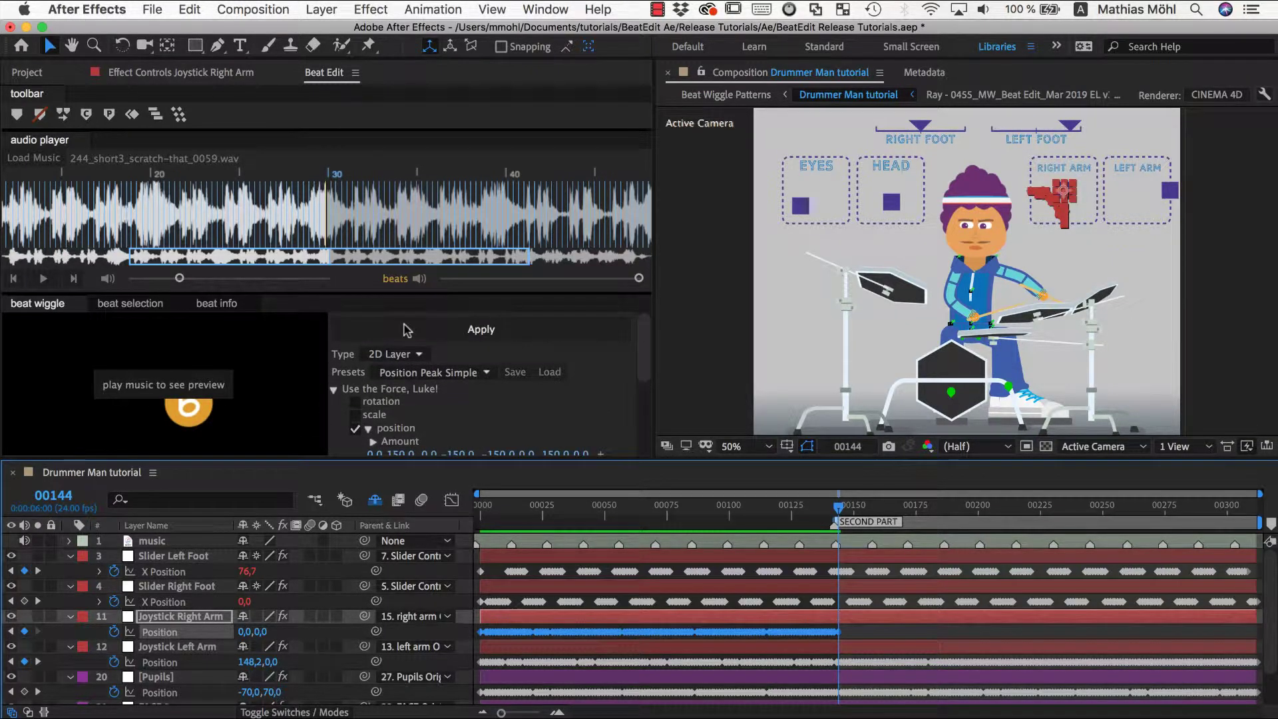
{"action": "left_click", "coordinate": [407, 329]}
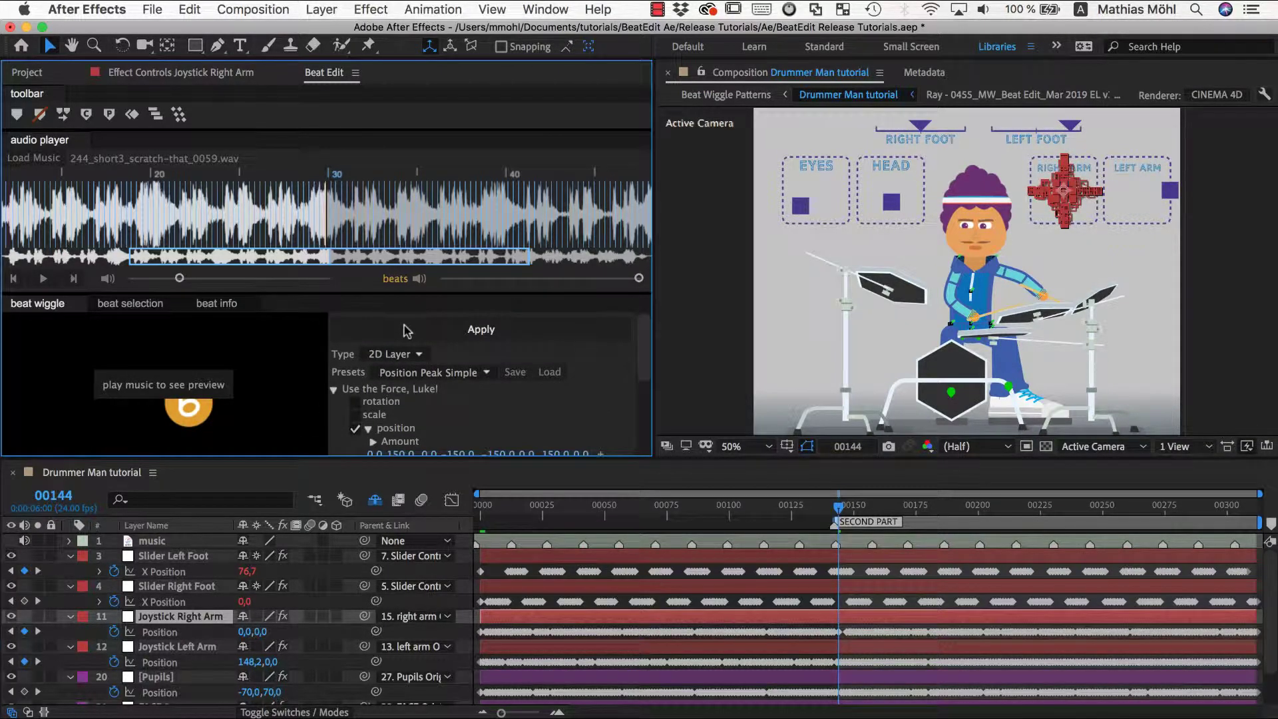
Preview the drummer's animation in the second part and save the project.
{"action": "key", "text": "space"}
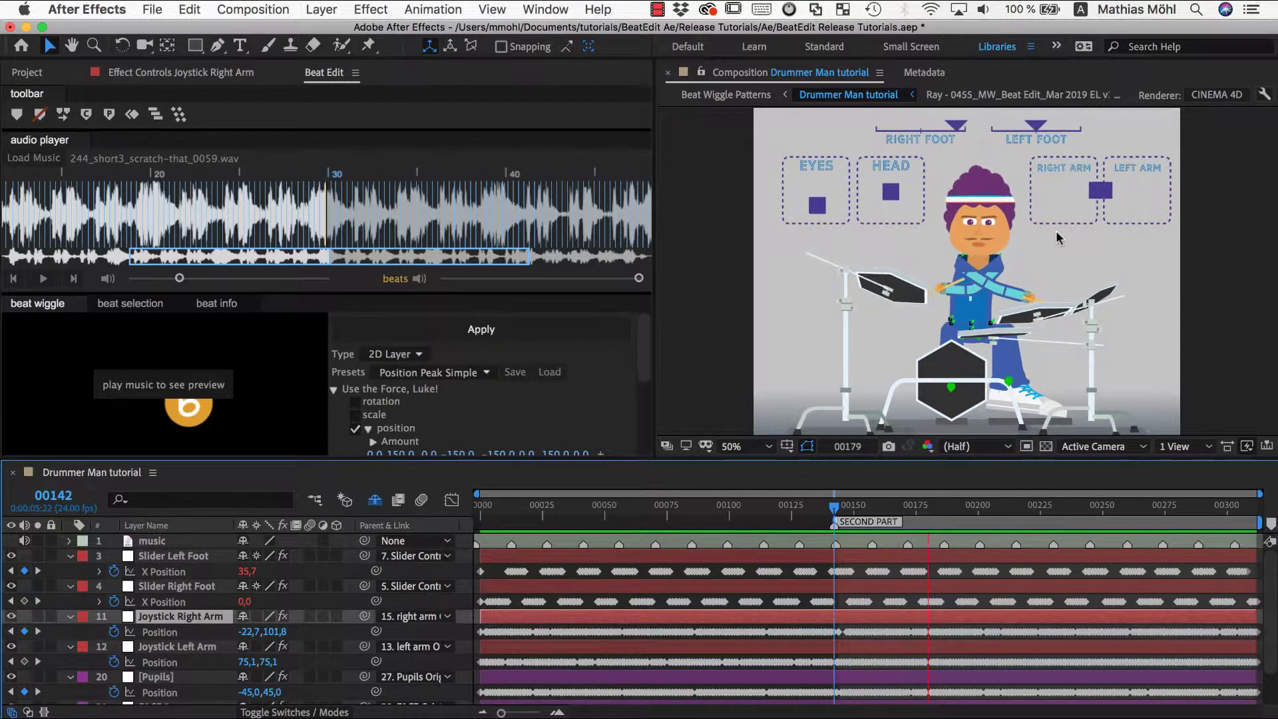
{"action": "key", "text": "super+s"}
Add a second Fade In Ease value to the position settings of the beat wiggle.
{"action": "left_click_drag", "start_coordinate": [646, 350], "coordinate": [642, 381]}
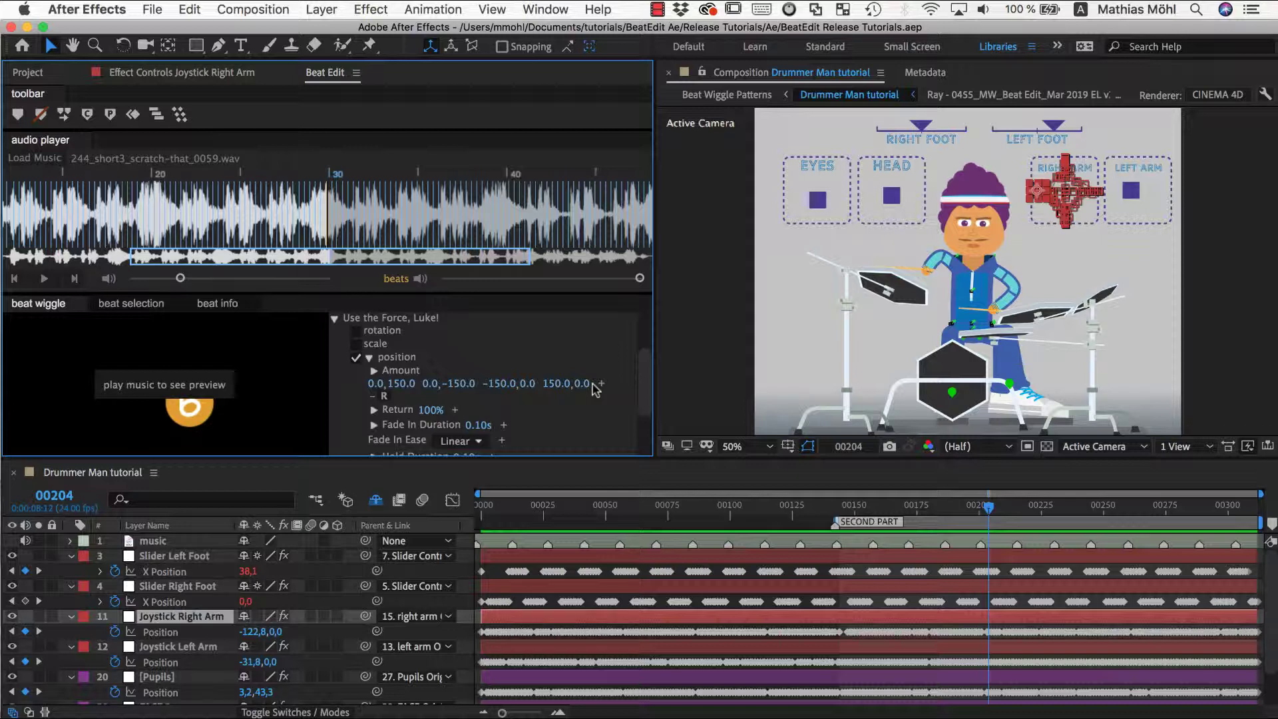
{"action": "scroll", "coordinate": [542, 391], "scroll_direction": "up", "scroll_amount": 1}
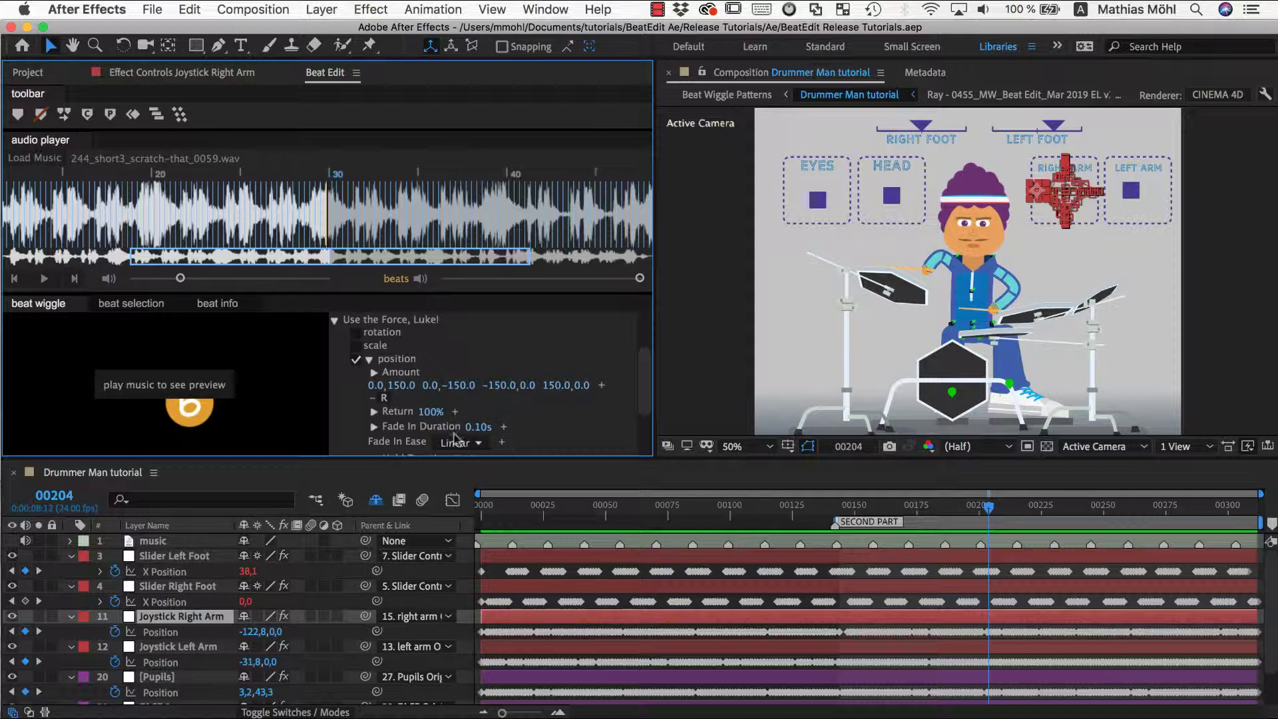
{"action": "left_click", "coordinate": [502, 444]}
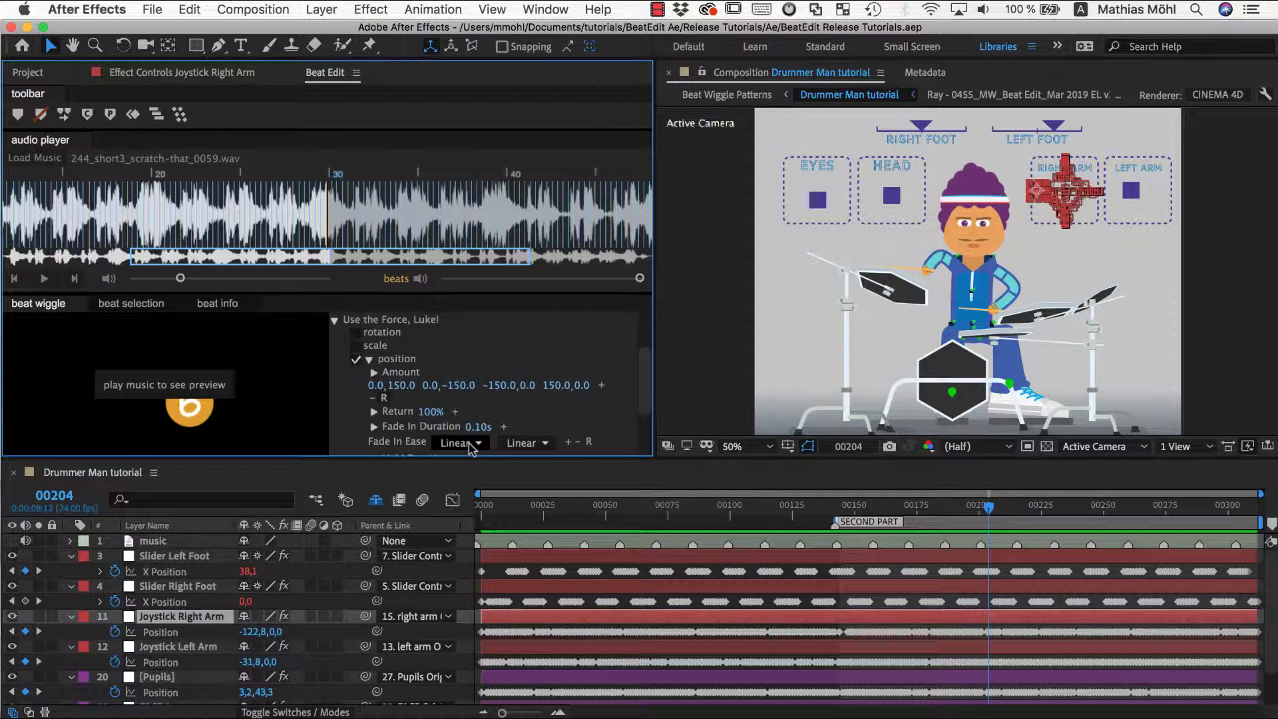